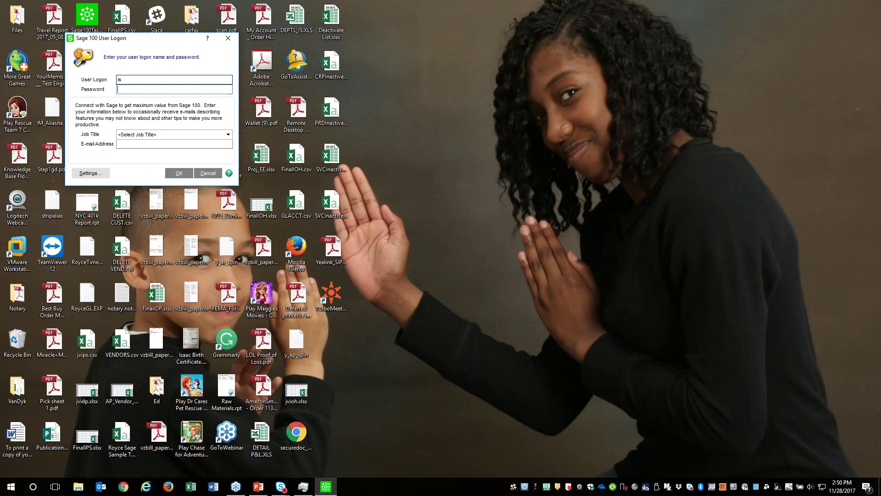
# Log on to Sage 100 by entering the user logon name and the account password
pyautogui.press('Return')
pyautogui.click(433, 174)
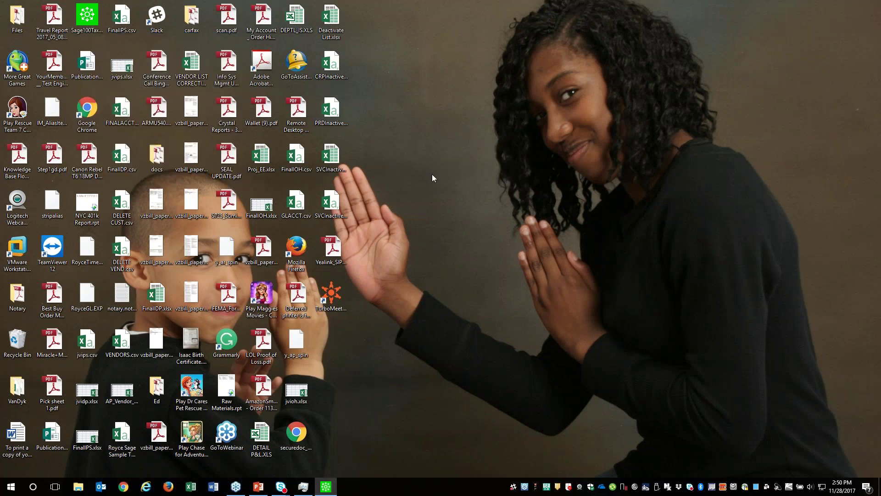
pyautogui.write('ism')
pyautogui.press('Tab')
pyautogui.write('*****')
pyautogui.press('Return')
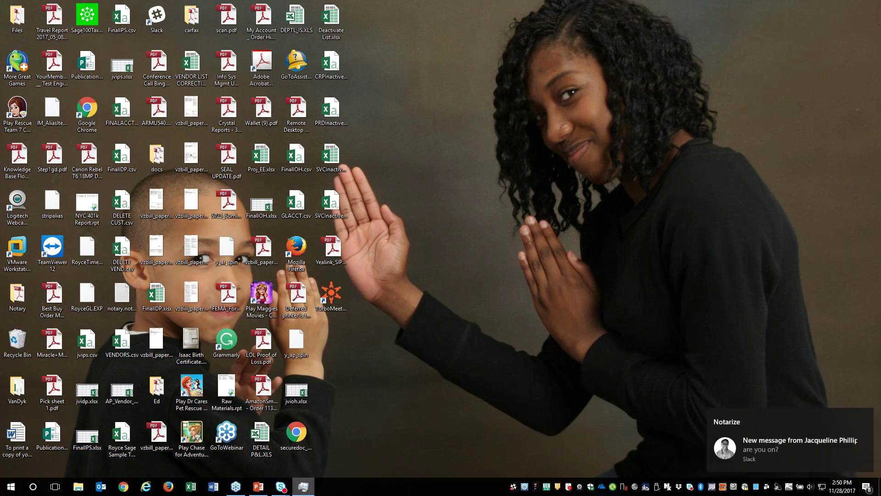
# Dismiss the Slack message notification and quit Slack so it stops interrupting
pyautogui.click(866, 416)
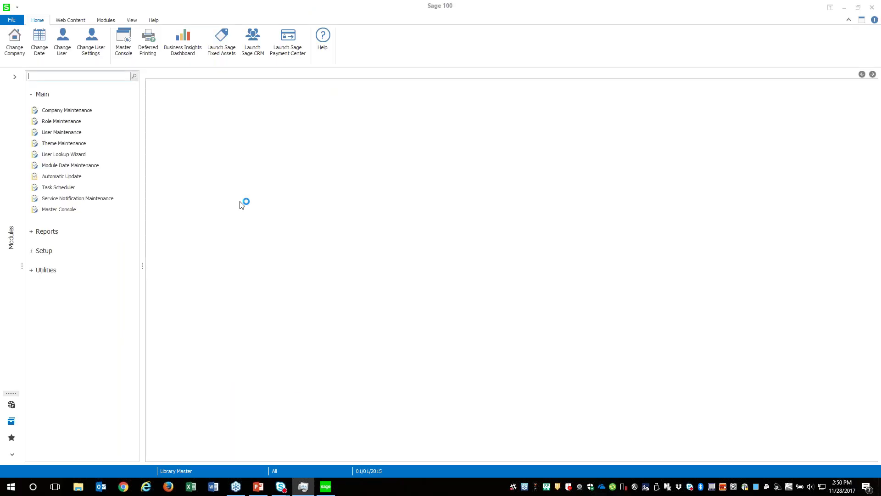
pyautogui.rightClick(514, 488)
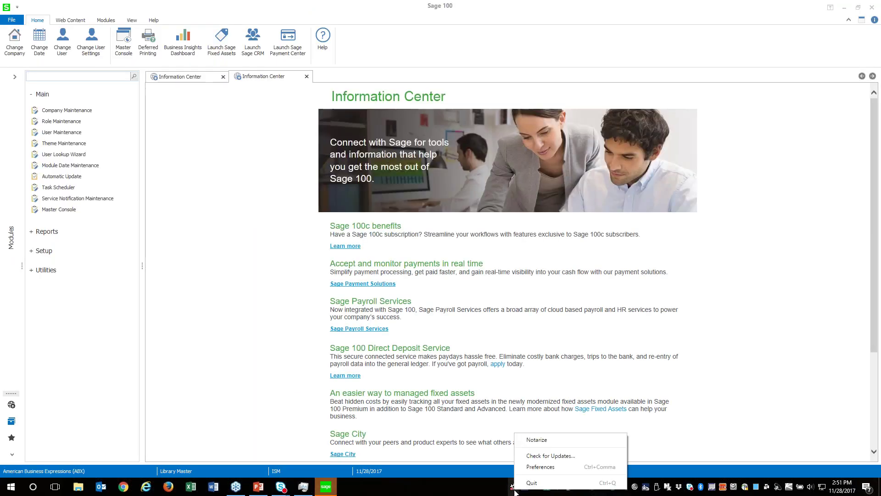
pyautogui.click(530, 481)
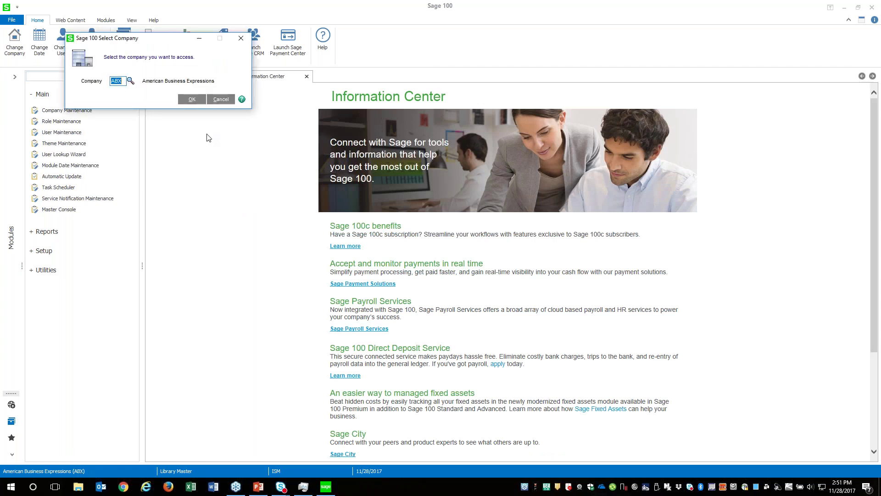
# Switch to company EEC, Edwardson Electric Company, and open the Job Cost module
pyautogui.click(131, 80)
pyautogui.doubleClick(402, 184)
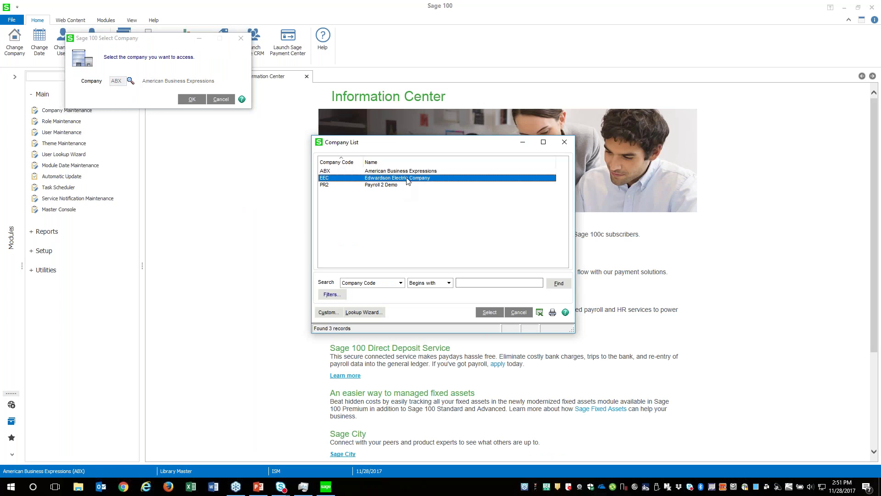
pyautogui.click(193, 100)
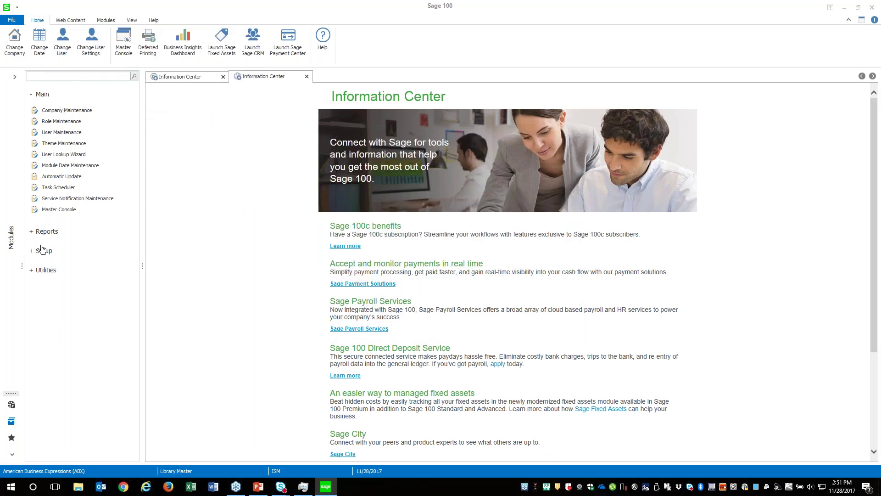
pyautogui.click(13, 237)
pyautogui.click(43, 271)
pyautogui.click(189, 102)
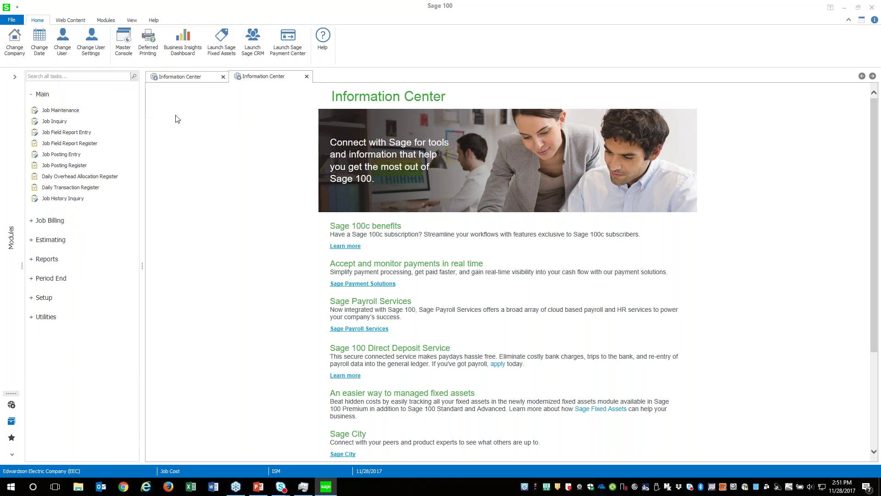
# Enable batch processing for Posting Entry, Billing Entry and Field Report Entry in the Job Cost options
pyautogui.click(37, 297)
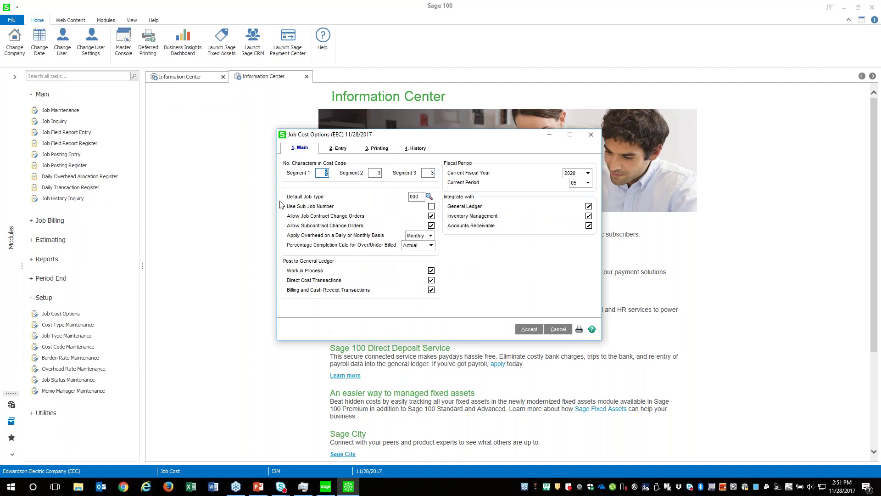
pyautogui.click(339, 147)
pyautogui.click(362, 183)
pyautogui.click(363, 192)
pyautogui.click(363, 201)
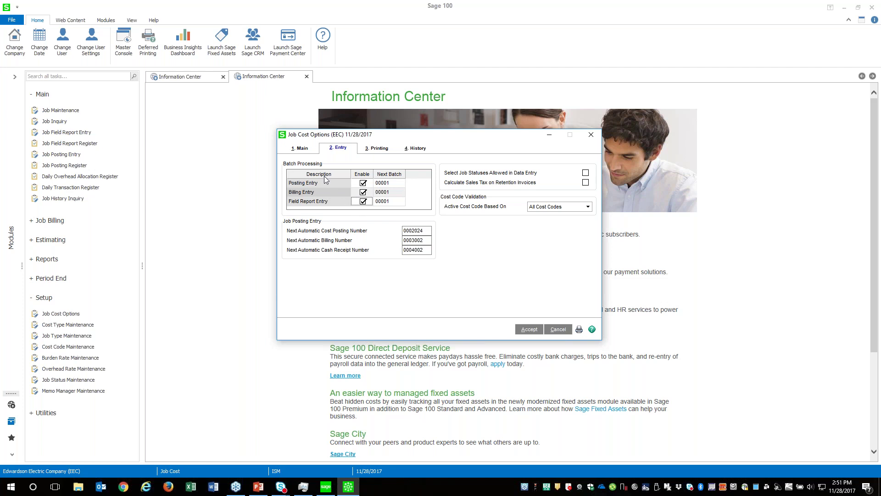
# Check the Job Cost history retention settings and accept the Job Cost options
pyautogui.click(410, 151)
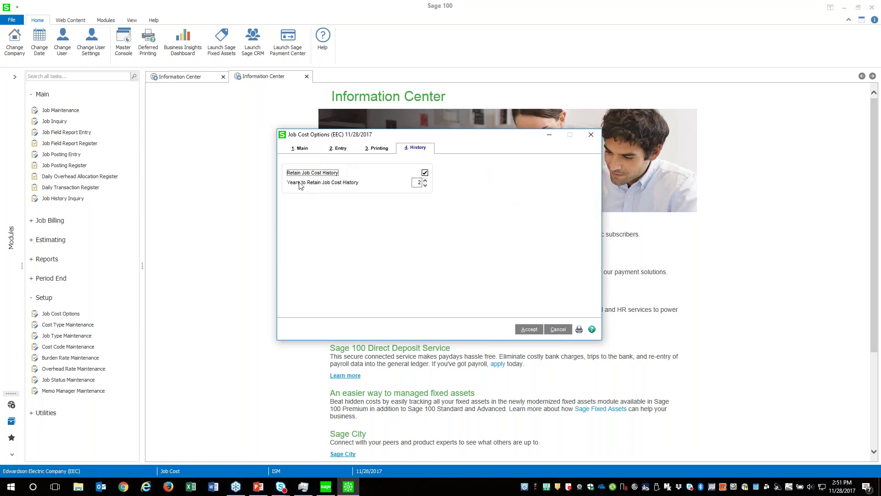
pyautogui.press('Tab')
pyautogui.press('Tab')
pyautogui.click(529, 330)
# Open the Job Schedule Report, choose Designer among its report setting options, and close the report window
pyautogui.click(53, 259)
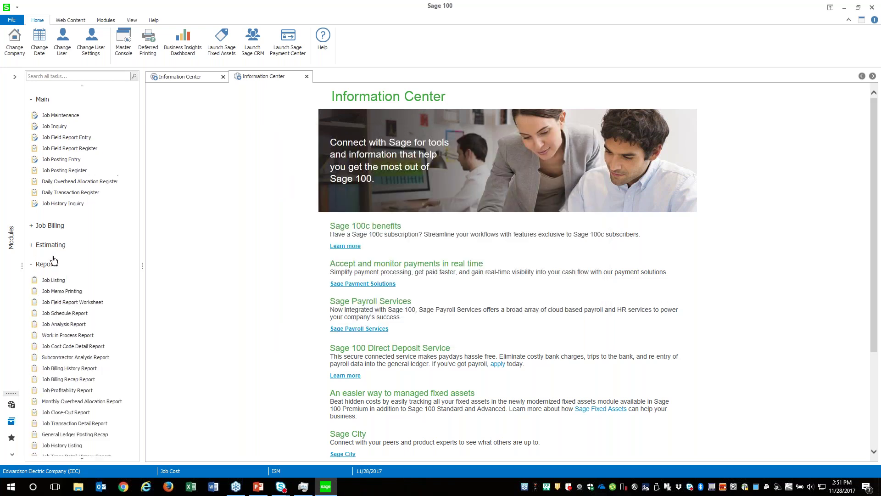
pyautogui.click(65, 313)
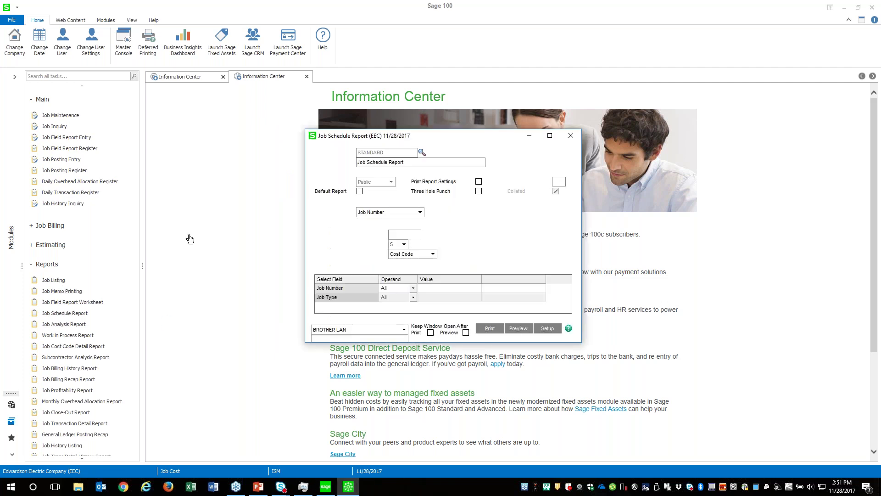
pyautogui.click(571, 155)
pyautogui.click(572, 154)
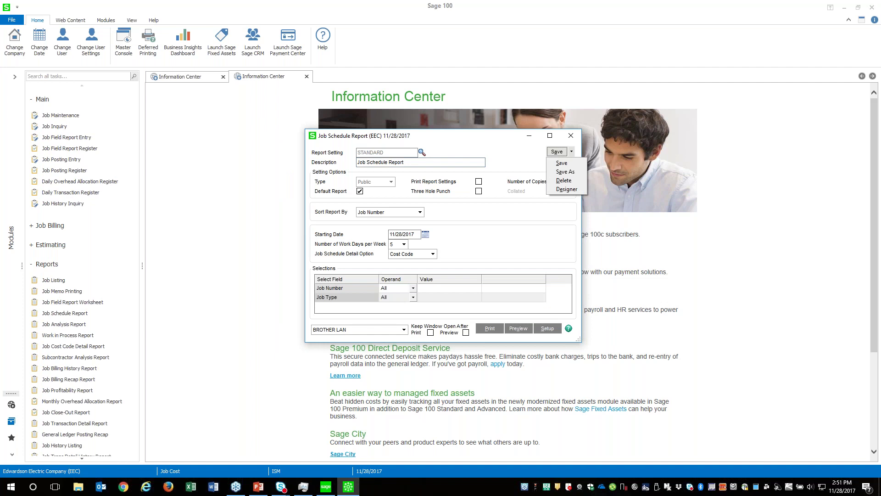
pyautogui.click(569, 189)
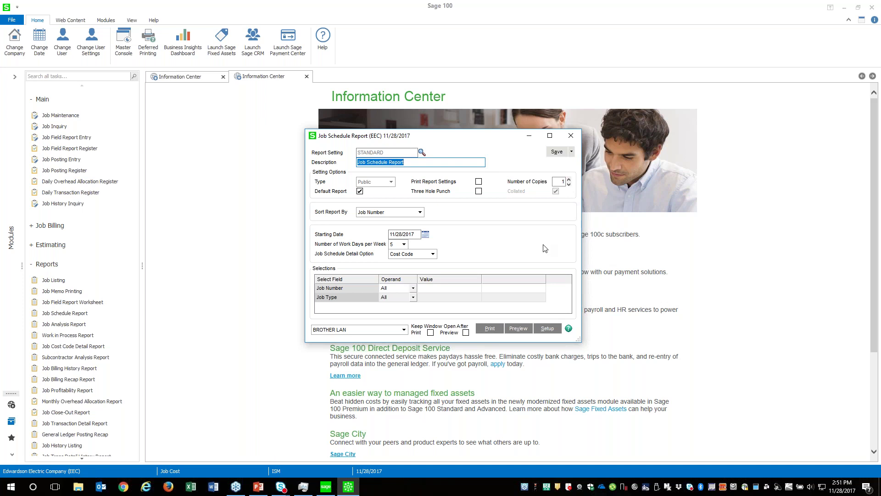
pyautogui.click(569, 136)
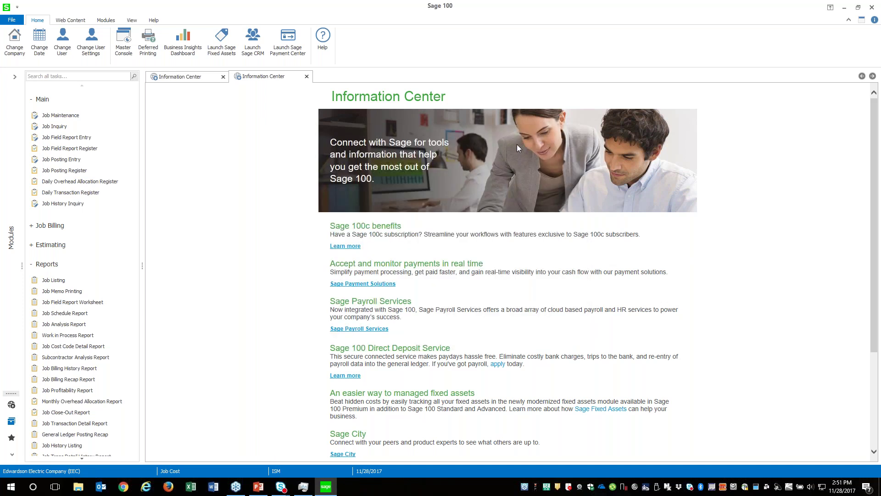
# Switch the active company to PR2, Payroll 2 Demo
pyautogui.doubleClick(62, 470)
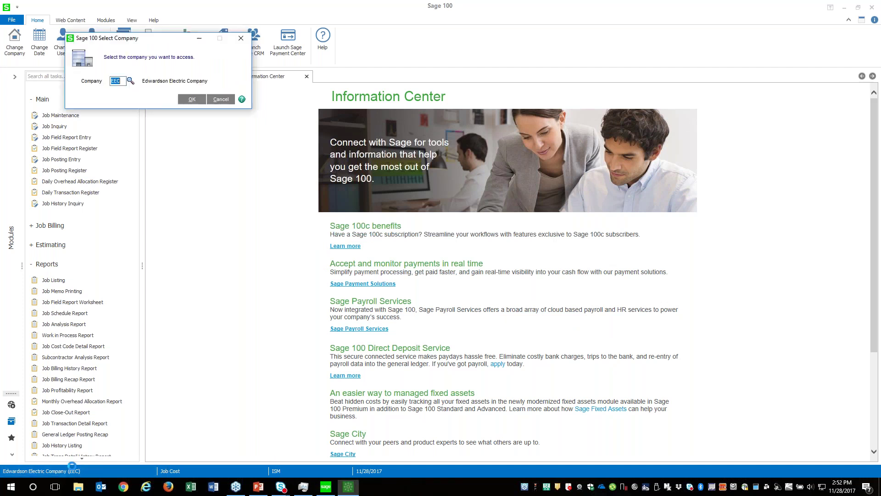
pyautogui.write('PR2')
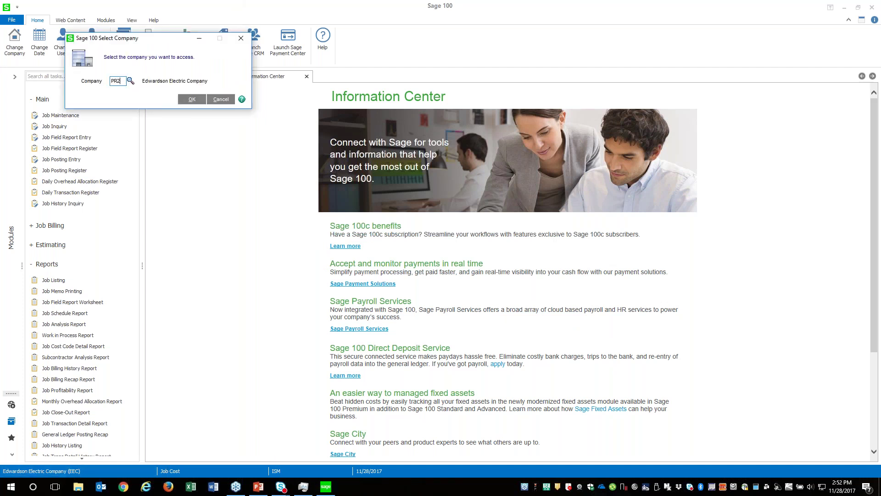
pyautogui.press('Tab')
pyautogui.press('Return')
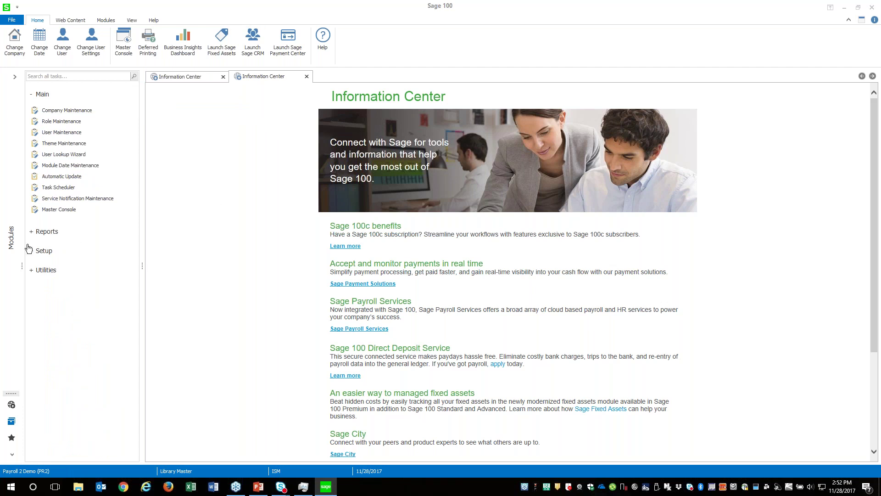
# Open the Payroll module, list its setup tasks and acknowledge the service notification warning
pyautogui.click(11, 238)
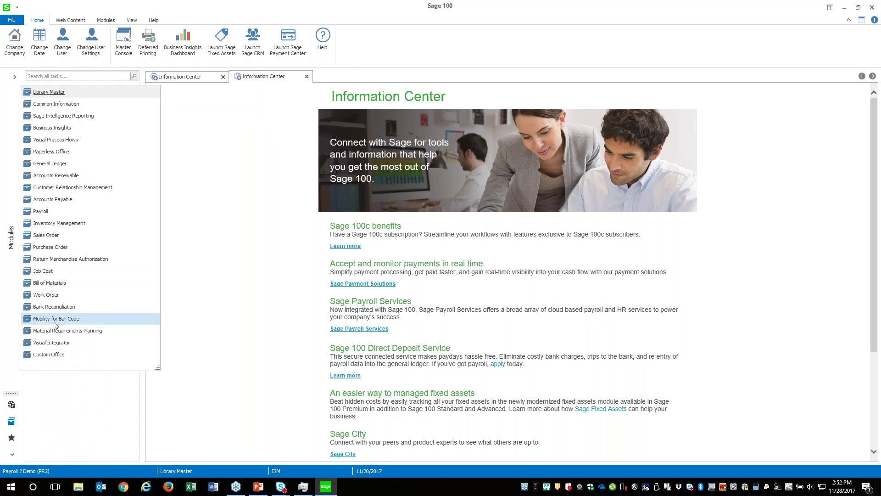
pyautogui.click(48, 214)
pyautogui.click(179, 100)
pyautogui.click(44, 363)
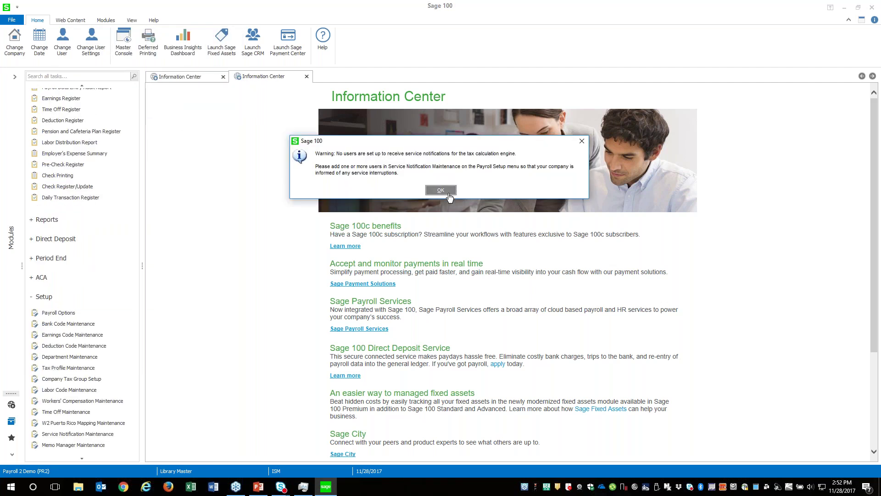
pyautogui.click(440, 190)
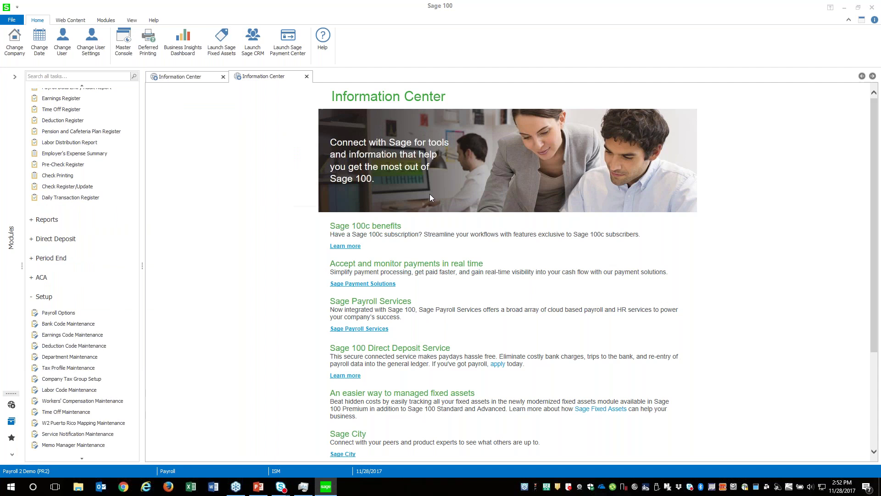
# Open the Payroll Options and examine the employee change tracking, history retention and main settings
pyautogui.click(52, 311)
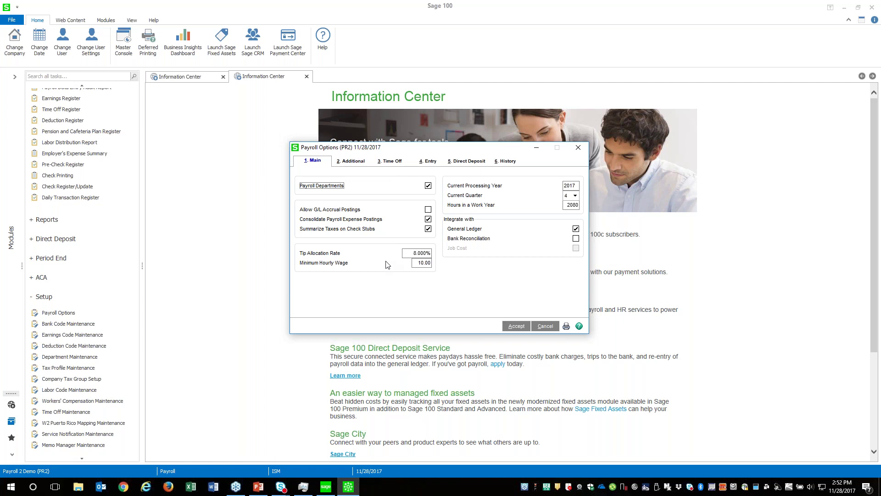
pyautogui.click(505, 161)
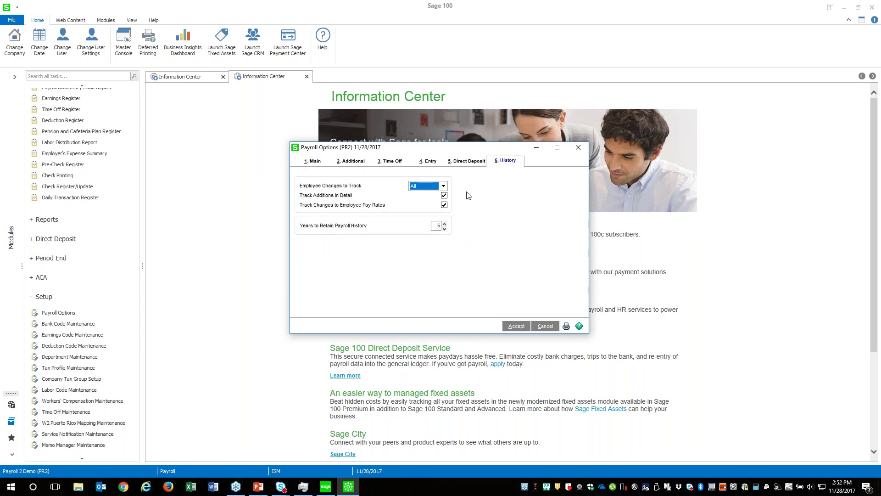
pyautogui.click(439, 226)
pyautogui.press('Tab')
pyautogui.click(315, 161)
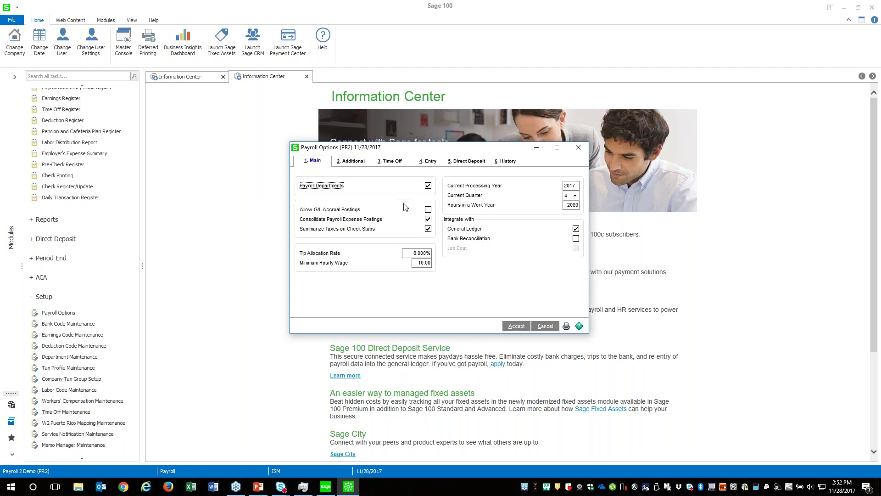
# Look through the available default tax state codes and tax location codes in the additional payroll options, without selecting any
pyautogui.click(354, 163)
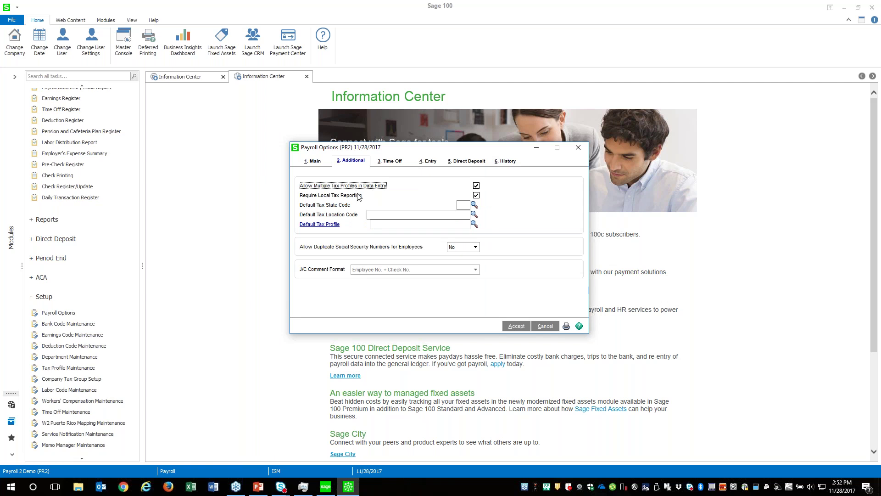
pyautogui.click(474, 205)
pyautogui.click(519, 312)
pyautogui.click(474, 214)
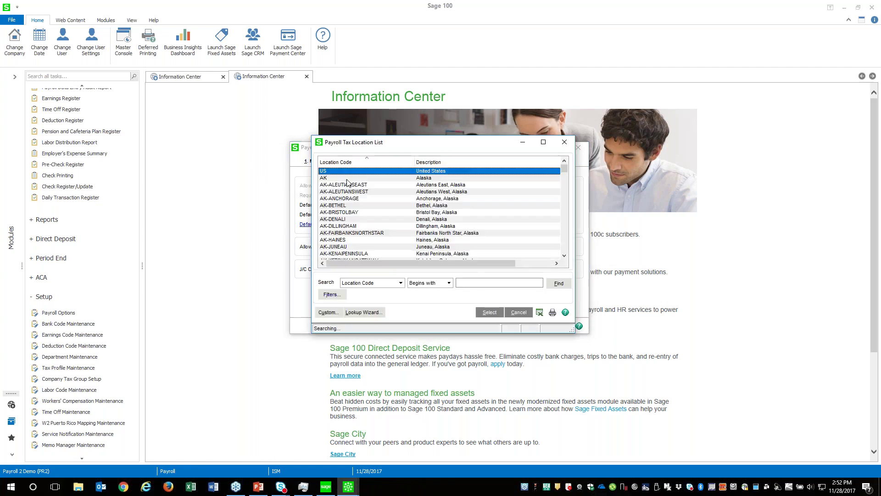
pyautogui.scroll(-9, 495, 238)
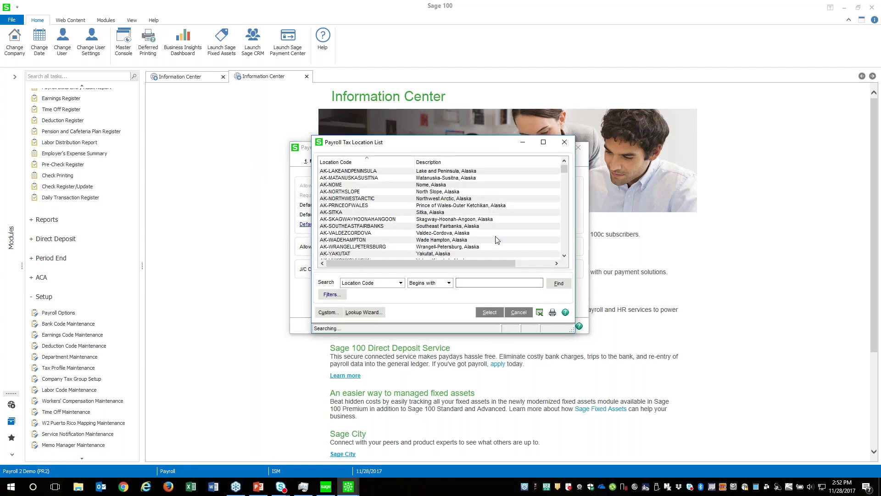
pyautogui.click(516, 317)
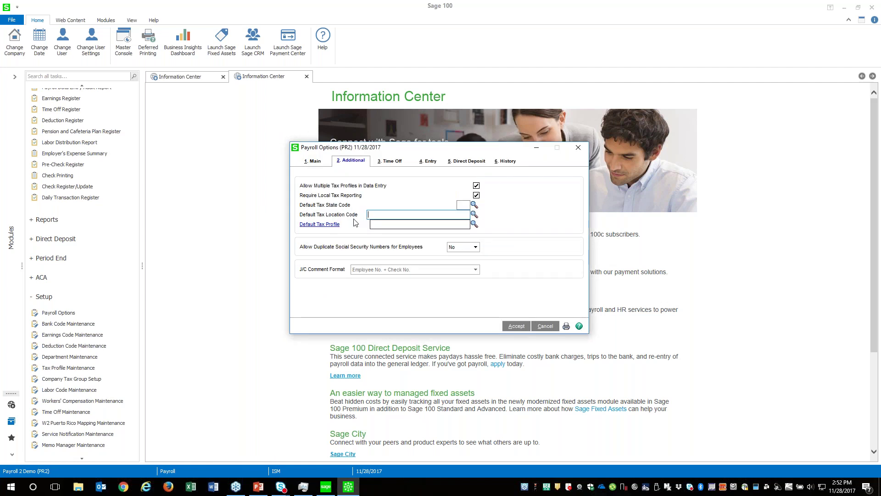
# Browse the system payroll tax profiles offered for the Default Tax Profile and close the list without selecting one
pyautogui.click(474, 224)
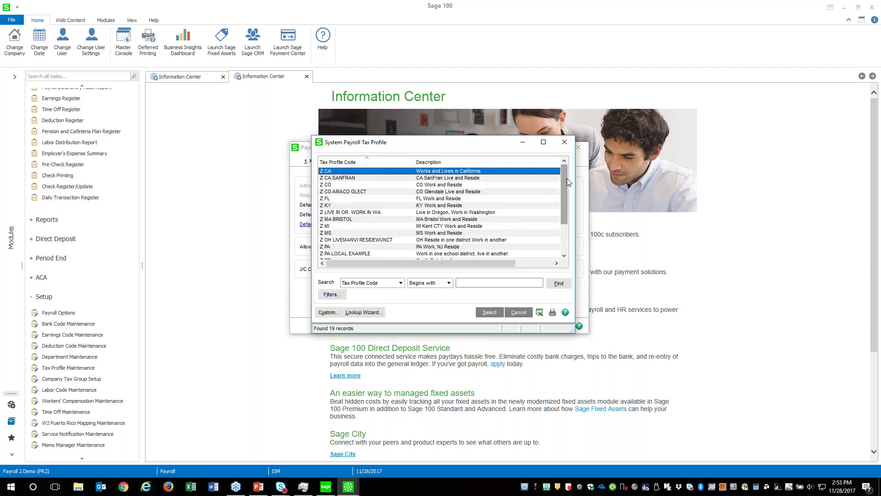
pyautogui.moveTo(565, 180); pyautogui.dragTo(546, 245)
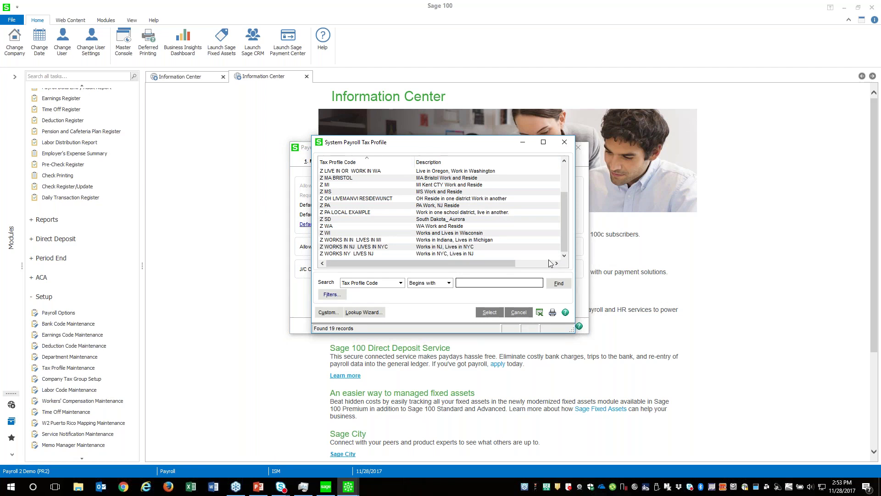
pyautogui.moveTo(567, 233); pyautogui.dragTo(573, 163)
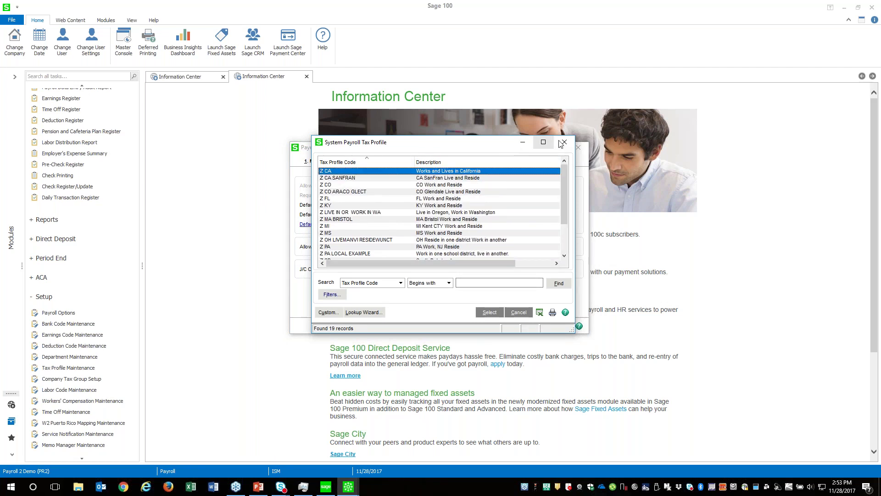
pyautogui.click(565, 143)
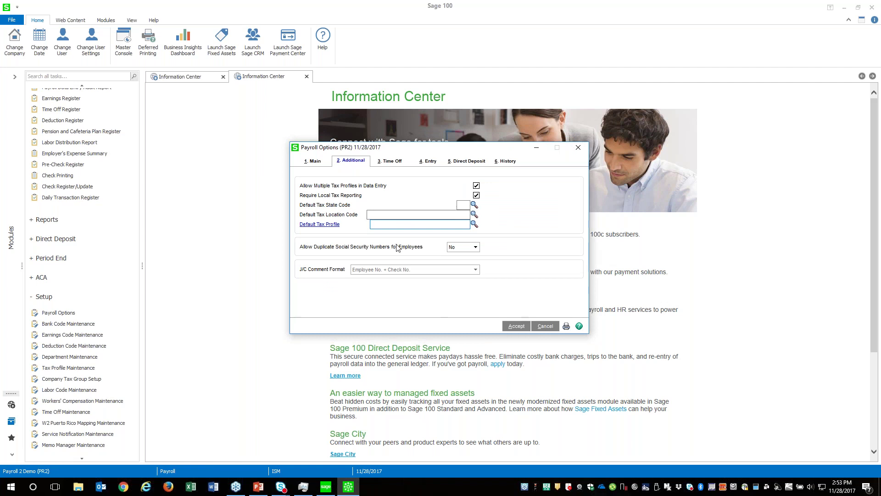
# Check the choices for allowing duplicate employee Social Security numbers, keep No, and view the Time Off options
pyautogui.click(454, 247)
pyautogui.click(458, 256)
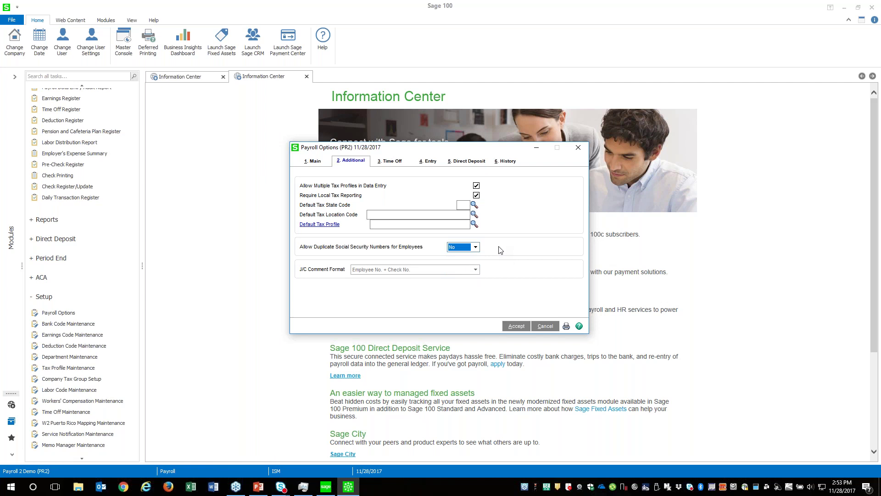
pyautogui.click(390, 161)
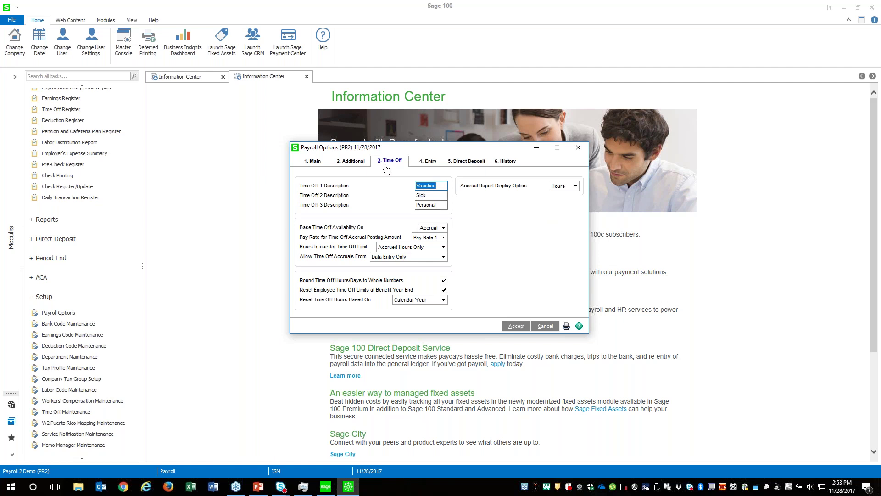
# Review the time off, entry, direct deposit and history settings, then accept the Payroll Options
pyautogui.click(442, 186)
pyautogui.click(440, 206)
pyautogui.click(431, 161)
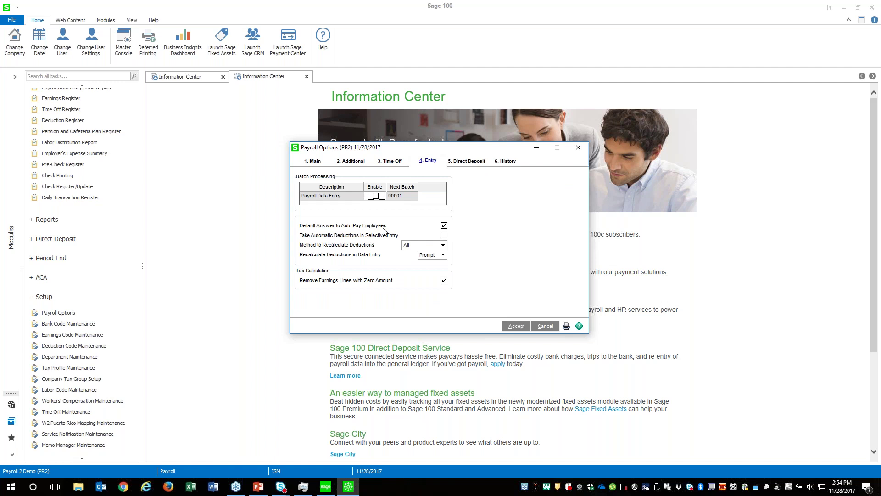
pyautogui.click(376, 198)
pyautogui.click(475, 167)
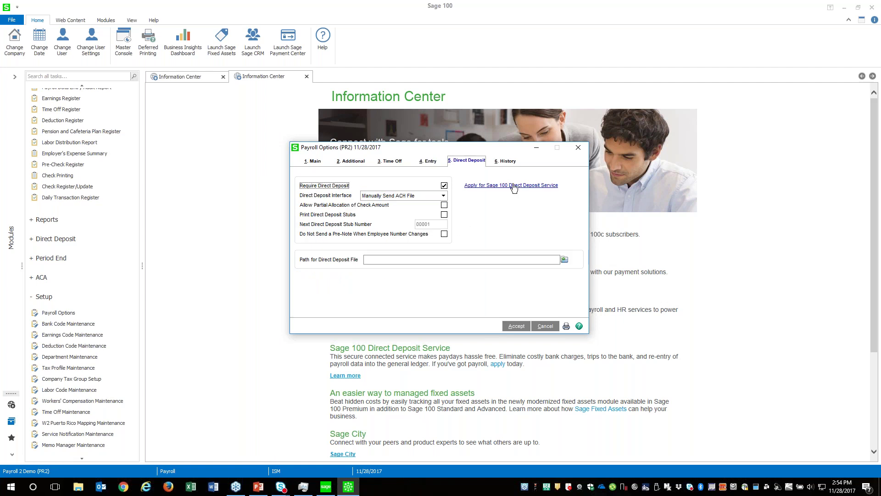
pyautogui.click(496, 162)
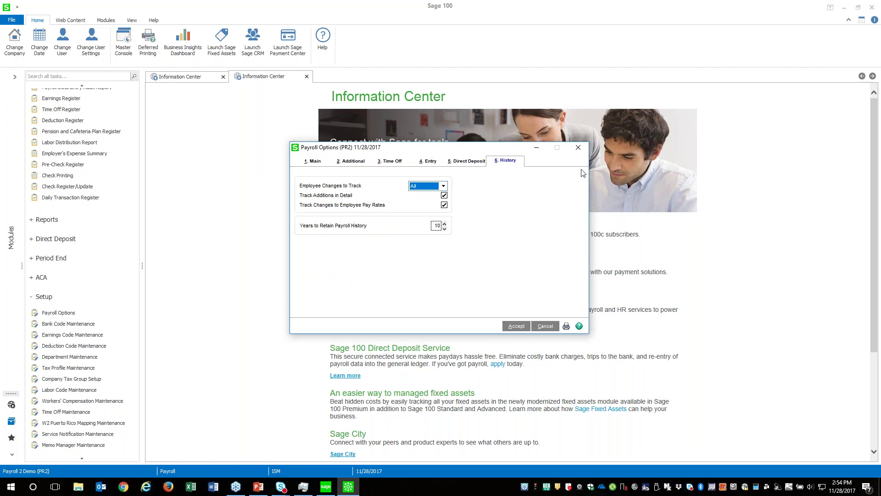
pyautogui.click(517, 326)
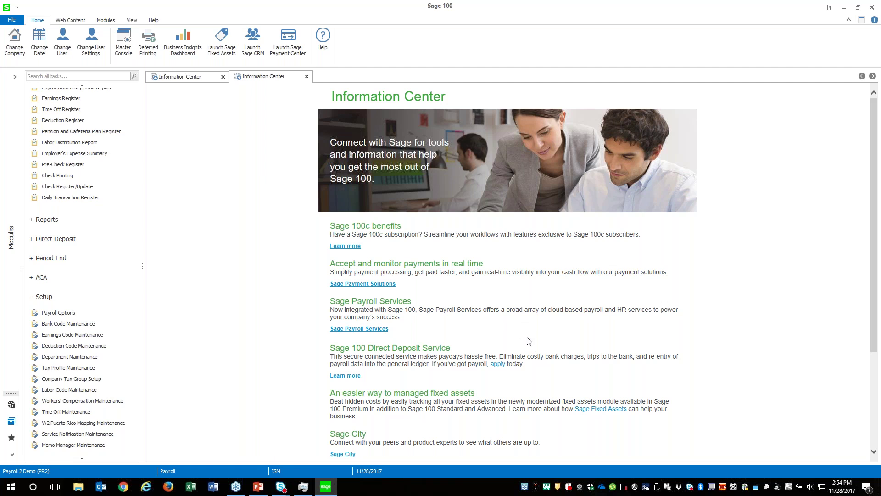
# Open the first employee's record in Employee Maintenance and check the telephone type choices, keeping Home
pyautogui.scroll(2, 64, 151)
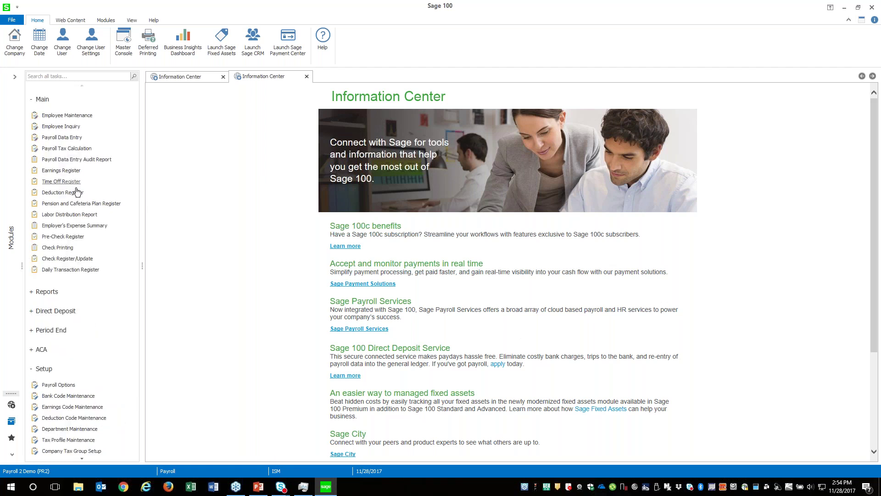
pyautogui.click(61, 116)
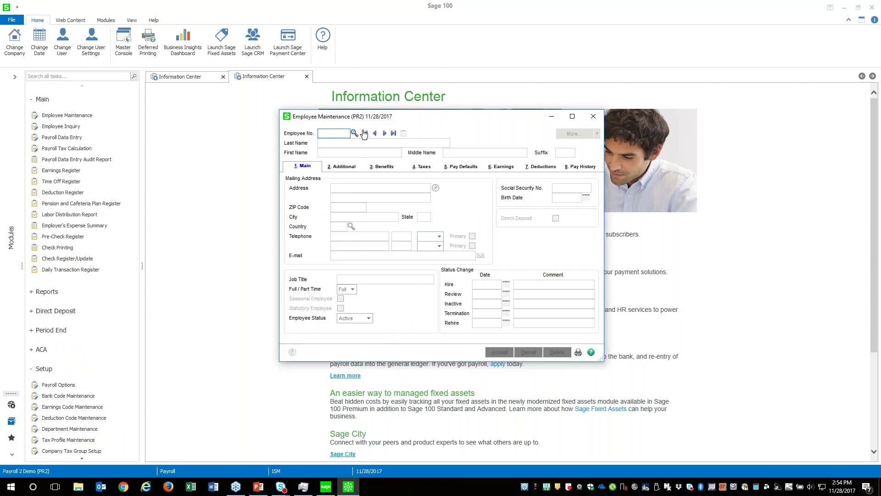
pyautogui.click(364, 134)
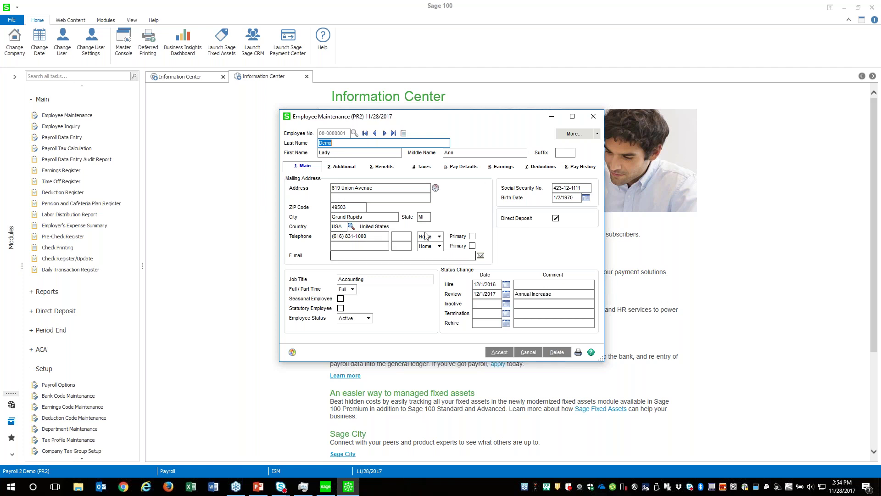
pyautogui.click(440, 236)
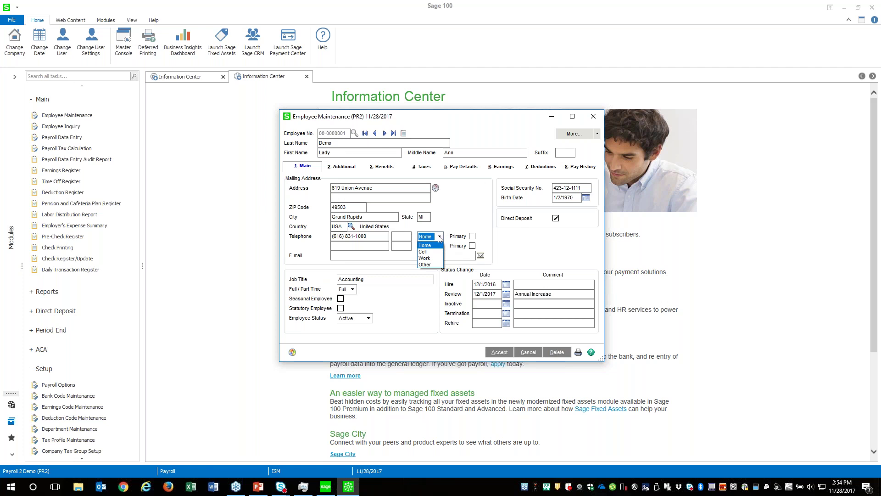
pyautogui.click(425, 245)
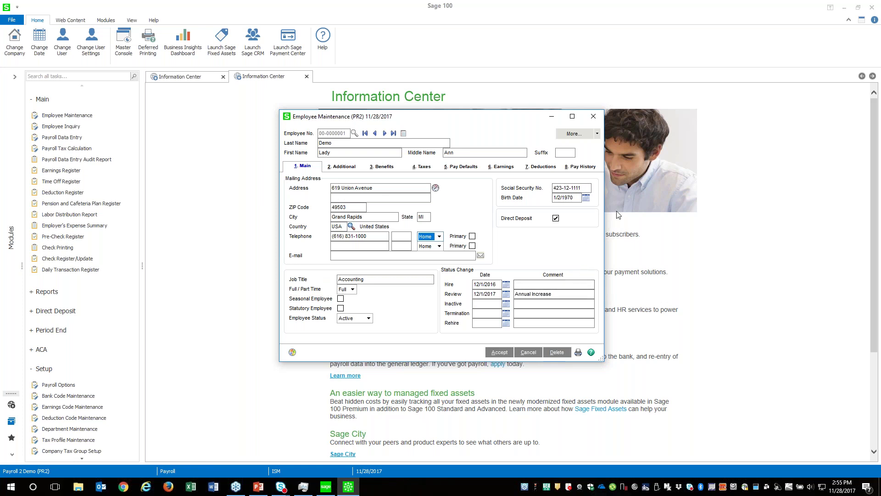
# Examine the employee's additional details: ethnicity, gender and marital status choices, military separation date, and emergency contact fields with telephone types
pyautogui.click(343, 166)
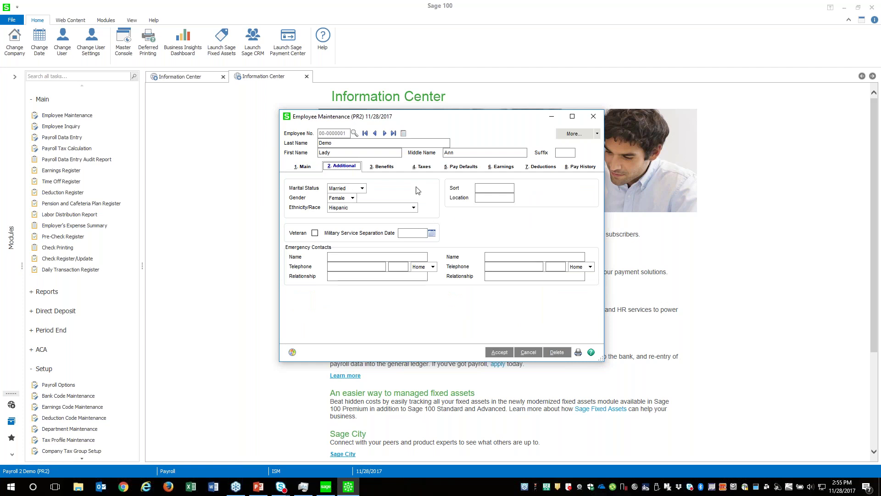
pyautogui.click(350, 209)
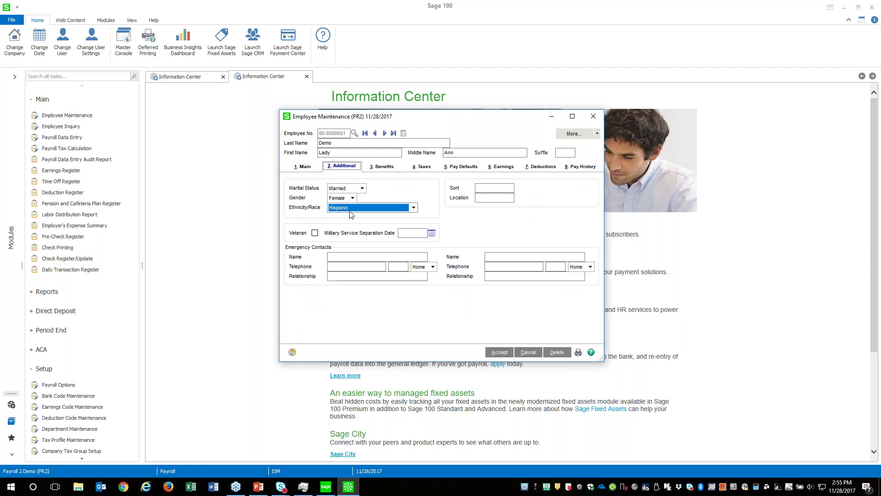
pyautogui.click(414, 208)
pyautogui.click(353, 200)
pyautogui.click(353, 200)
pyautogui.click(360, 190)
pyautogui.click(360, 191)
pyautogui.click(363, 257)
pyautogui.click(413, 233)
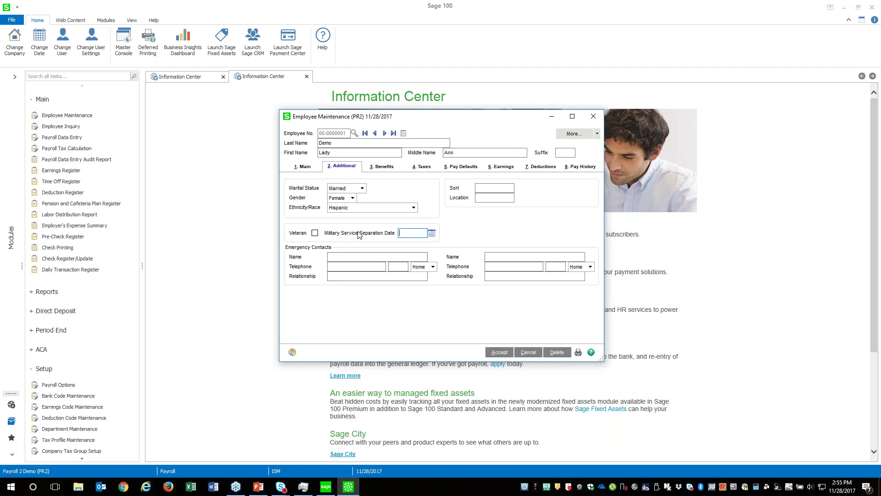
pyautogui.click(348, 277)
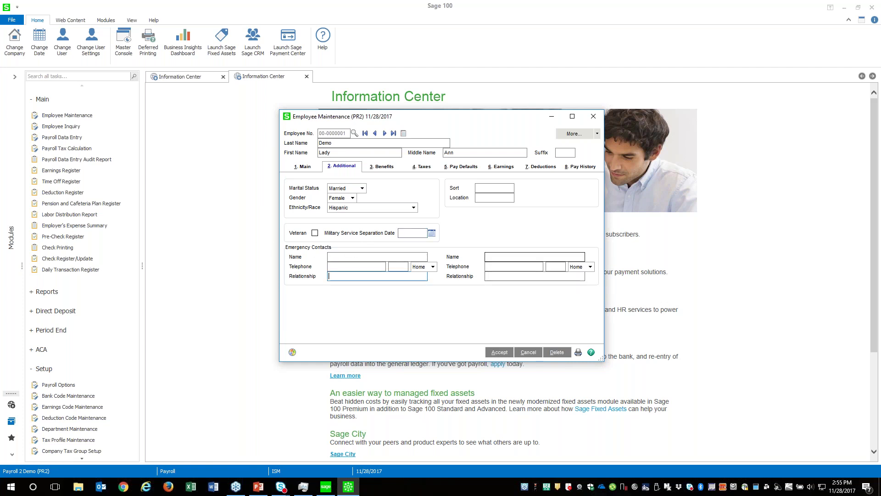
pyautogui.click(433, 267)
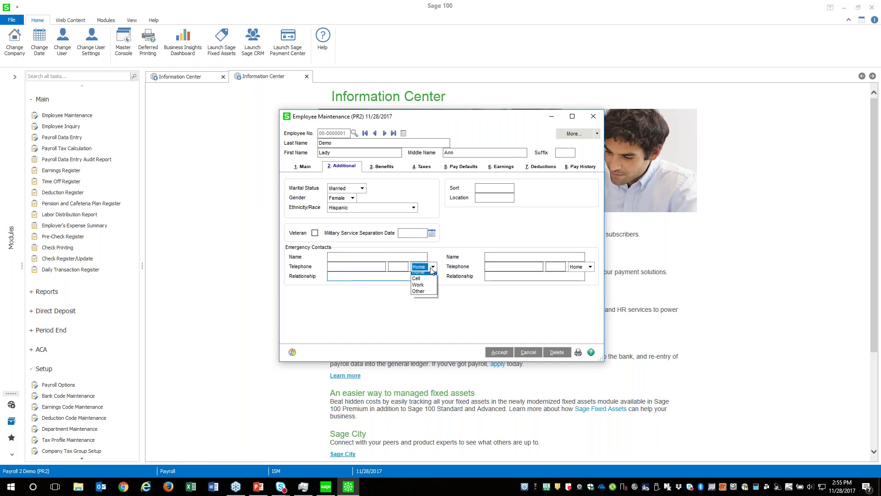
pyautogui.click(431, 269)
# Examine the employee's benefits and time off hours, and view the available time off codes without selecting one
pyautogui.click(375, 168)
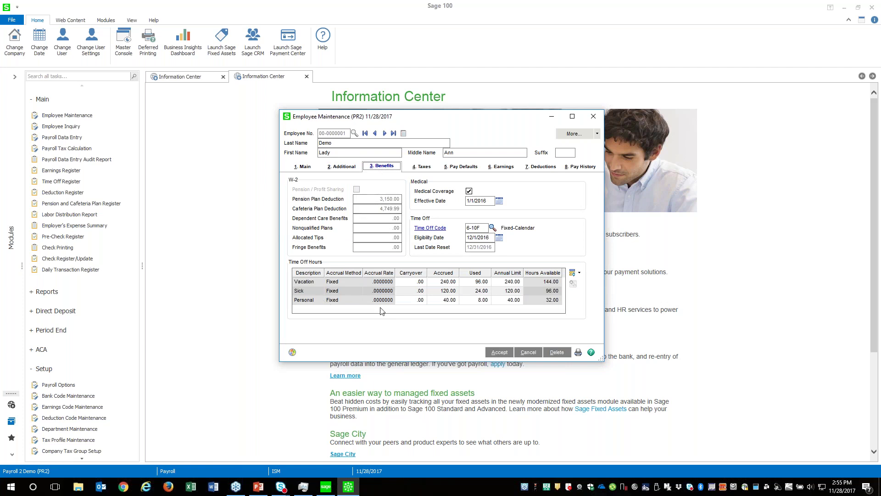
pyautogui.click(448, 290)
pyautogui.click(480, 228)
pyautogui.click(492, 227)
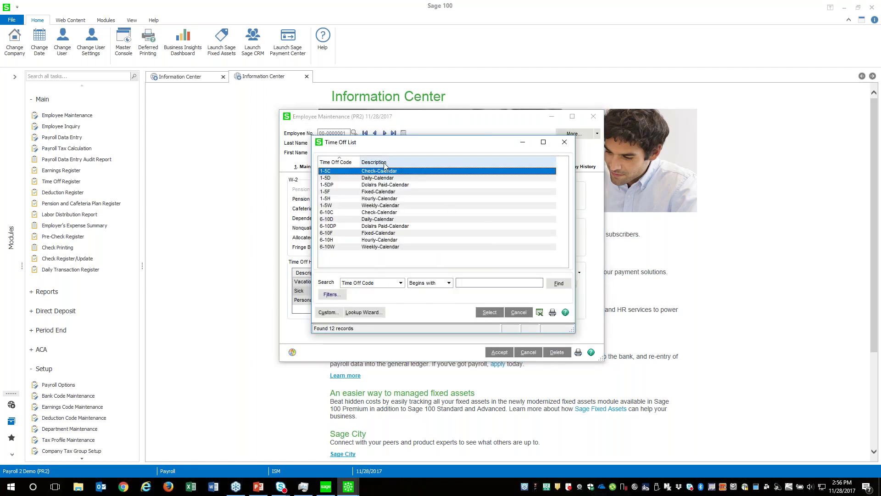
pyautogui.click(564, 142)
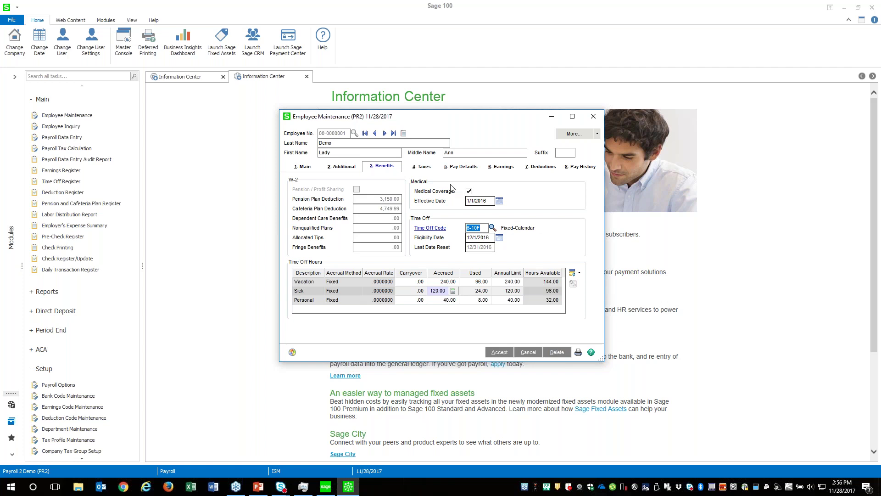
# Set the employee's default tax profile to Z CO ARACO GLECT and the work tax location to CO-BENT
pyautogui.click(421, 167)
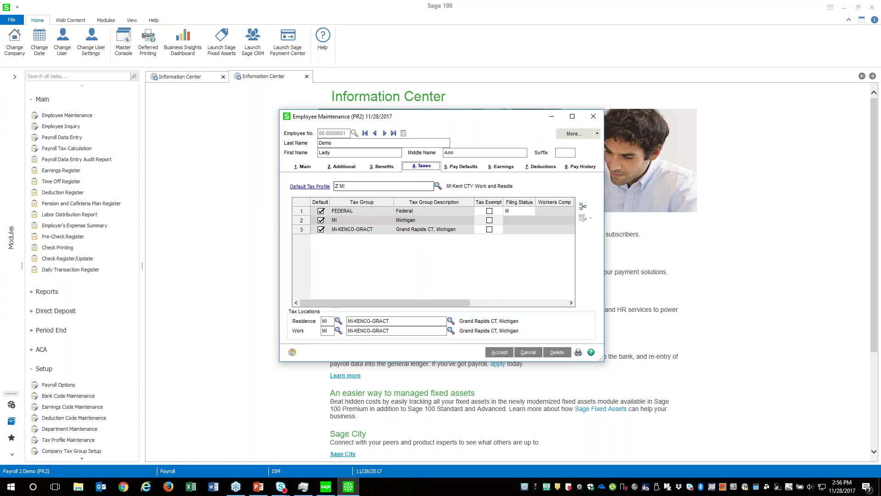
pyautogui.doubleClick(380, 186)
pyautogui.doubleClick(341, 224)
pyautogui.click(437, 187)
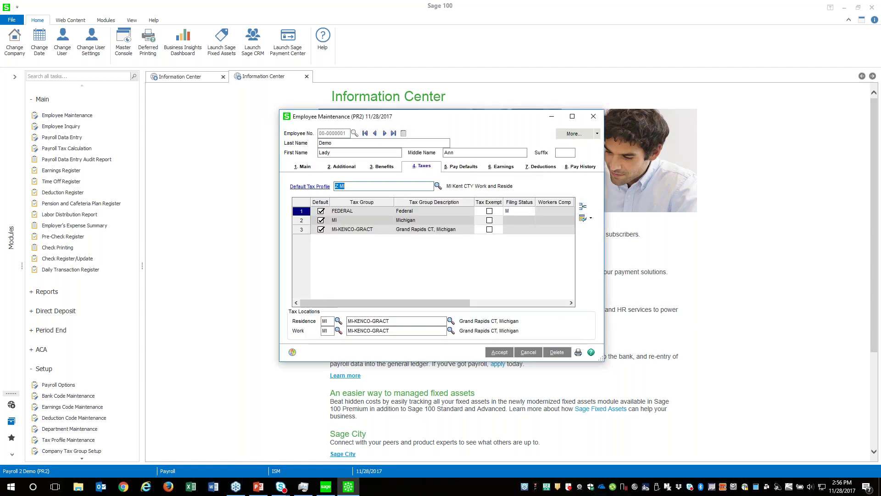
pyautogui.doubleClick(348, 193)
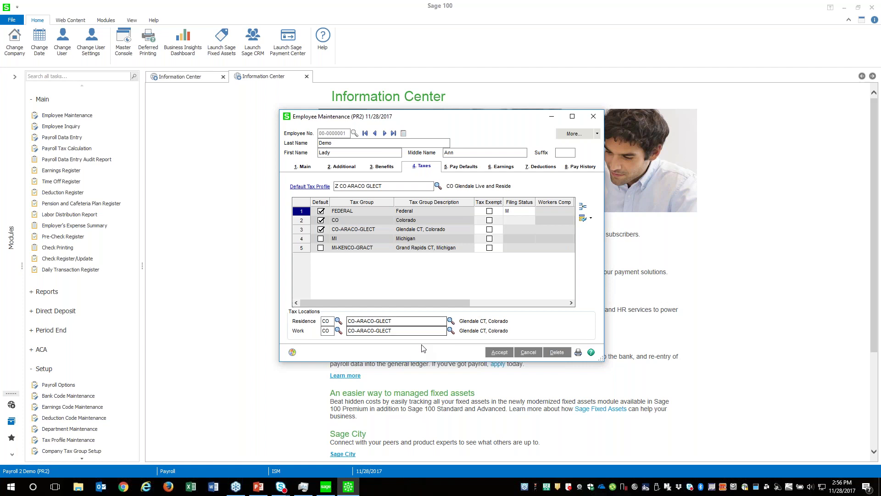
pyautogui.click(450, 331)
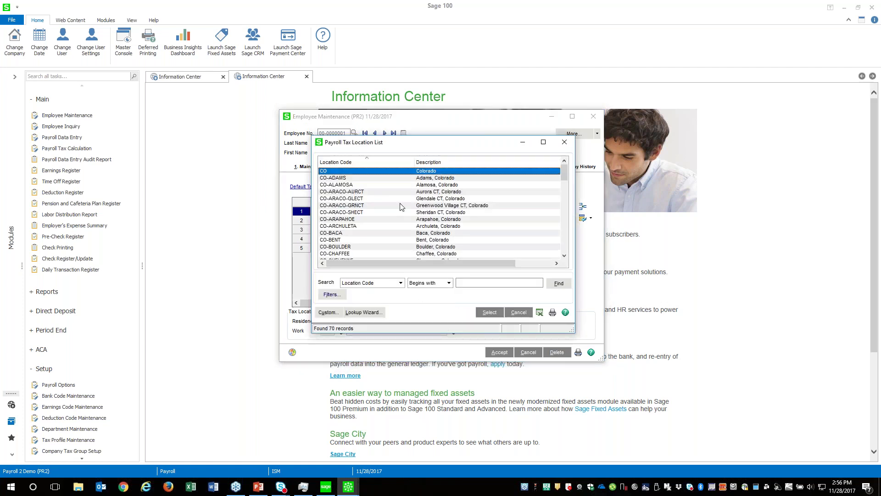
pyautogui.doubleClick(434, 244)
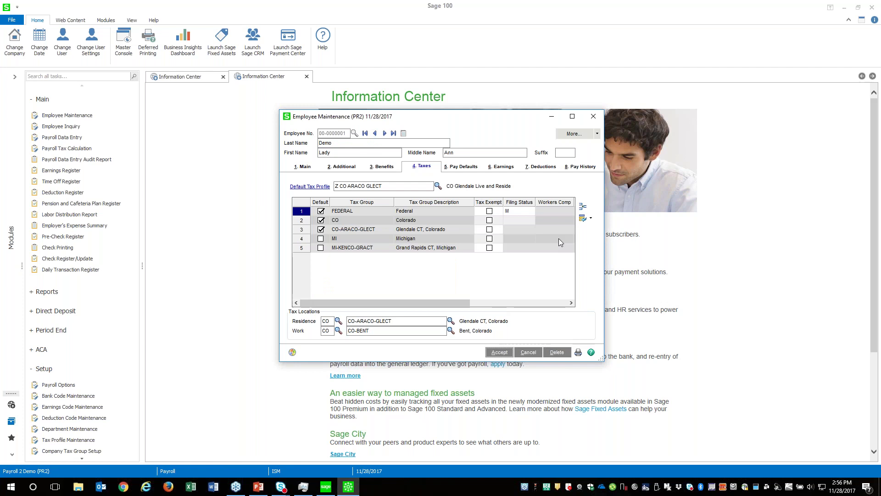
# Enlarge and reposition the Employee Maintenance window so that all columns of the tax grid fit
pyautogui.click(508, 302)
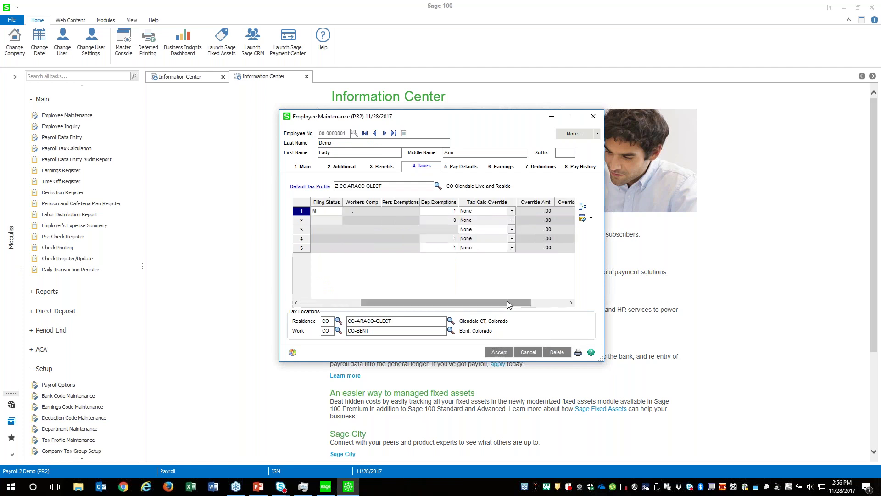
pyautogui.click(328, 303)
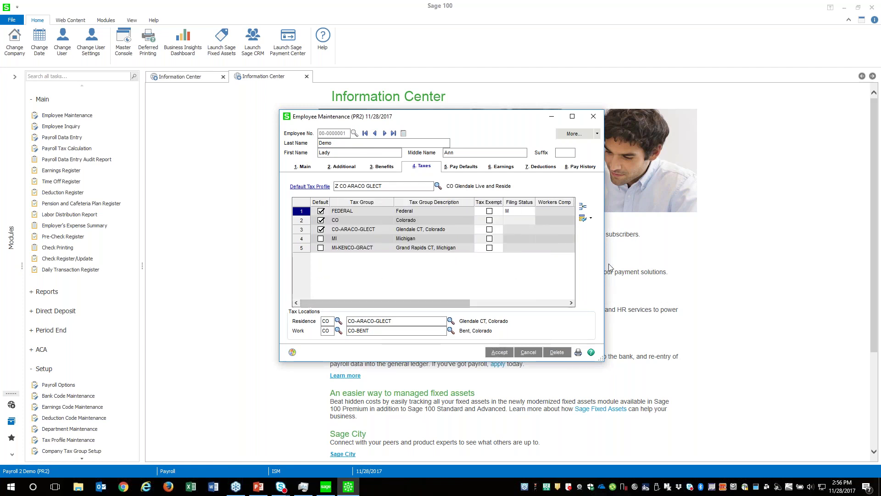
pyautogui.moveTo(768, 409); pyautogui.dragTo(878, 425)
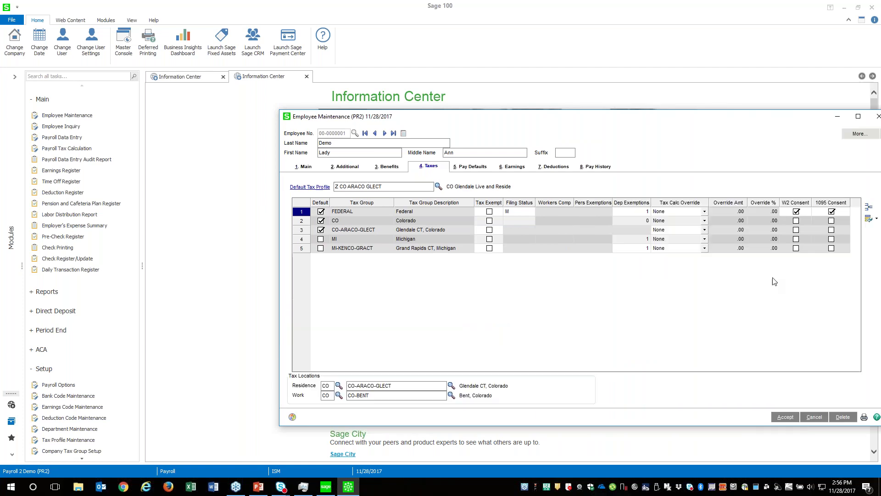
pyautogui.moveTo(639, 118); pyautogui.dragTo(505, 85)
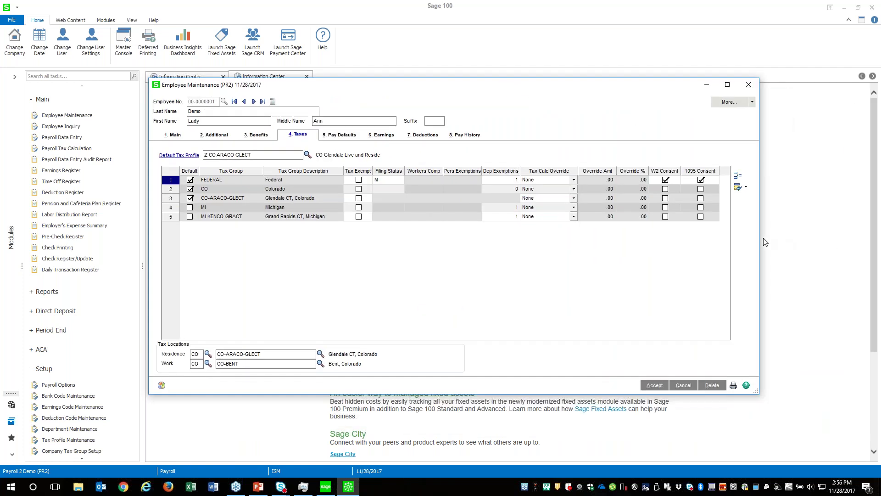
pyautogui.moveTo(758, 239); pyautogui.dragTo(828, 227)
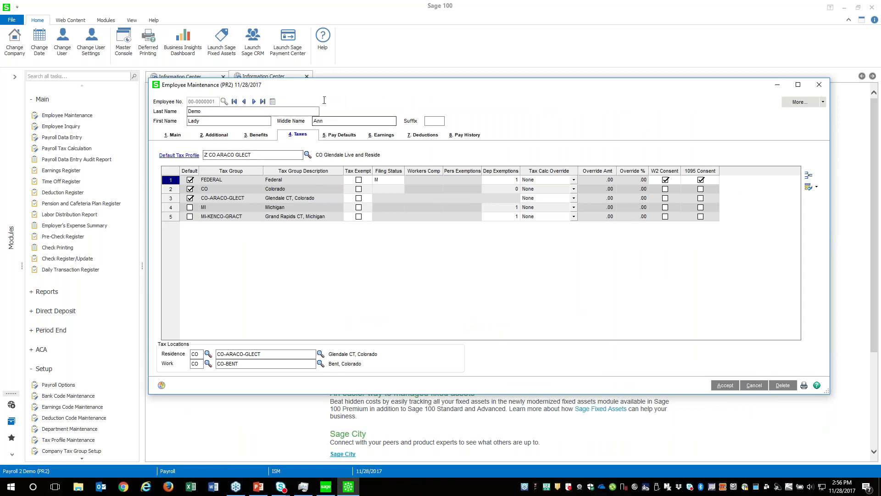
pyautogui.moveTo(323, 87); pyautogui.dragTo(301, 81)
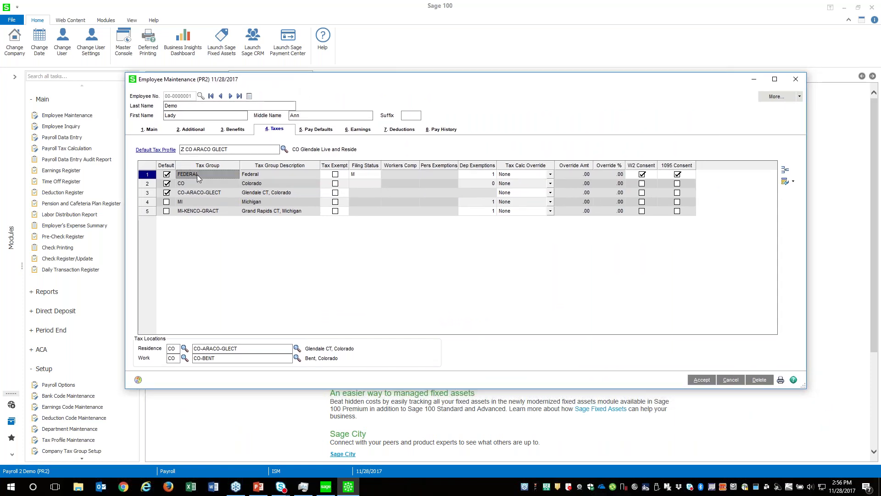
# Check the Federal row's filing status, dependent exemptions and tax calculation override choices, keeping filing status M and override None
pyautogui.click(373, 176)
pyautogui.click(374, 174)
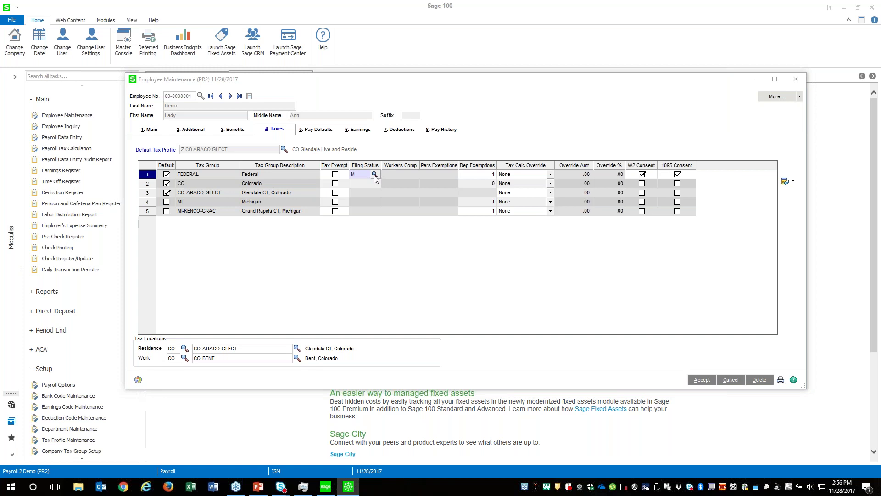
pyautogui.doubleClick(452, 170)
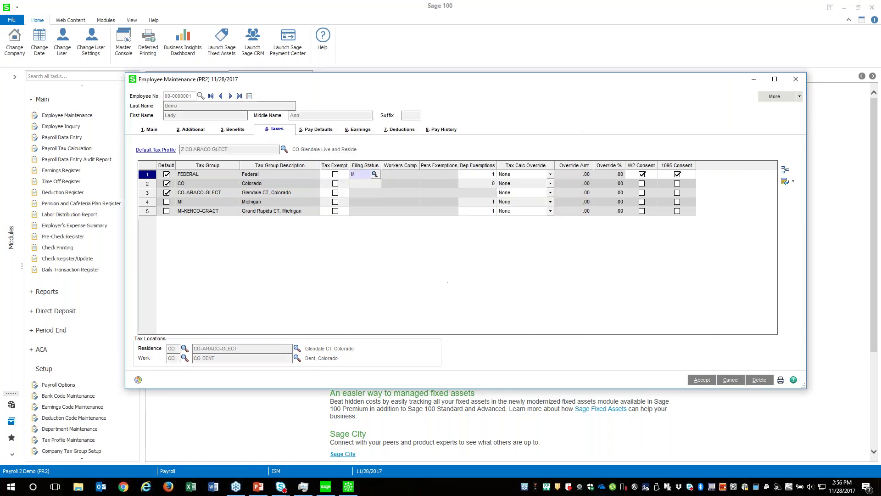
pyautogui.click(475, 176)
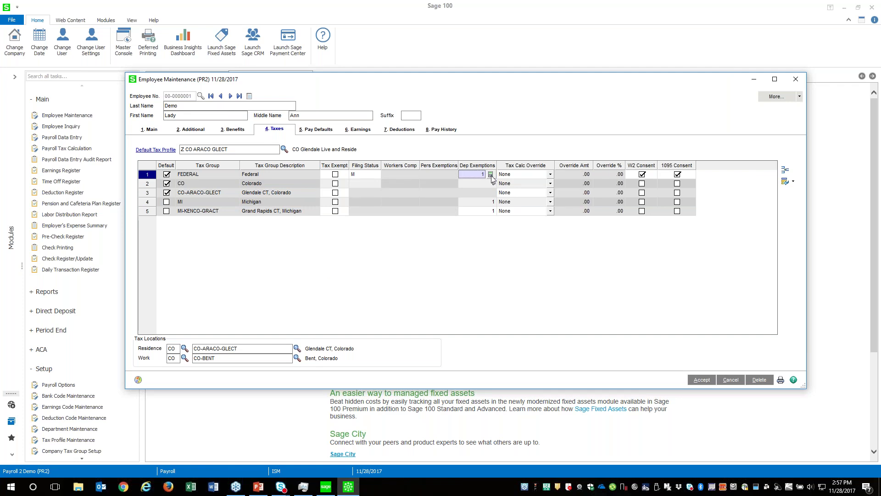
pyautogui.click(550, 175)
pyautogui.click(550, 175)
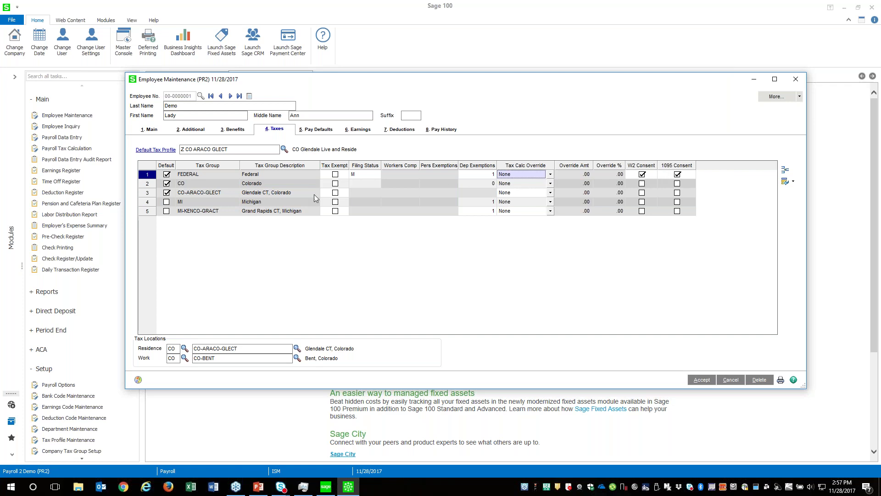
# Set the Colorado tax group's filing status to M and its dependent exemptions to 1
pyautogui.click(373, 183)
pyautogui.click(375, 182)
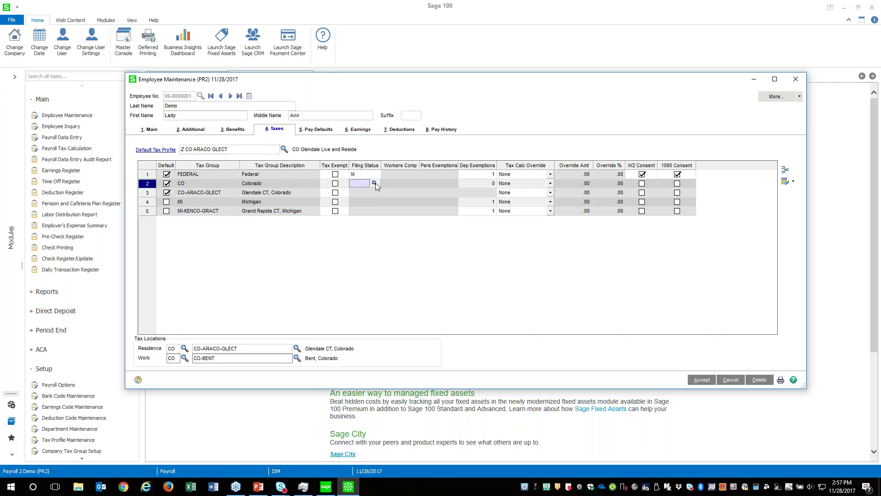
pyautogui.doubleClick(371, 171)
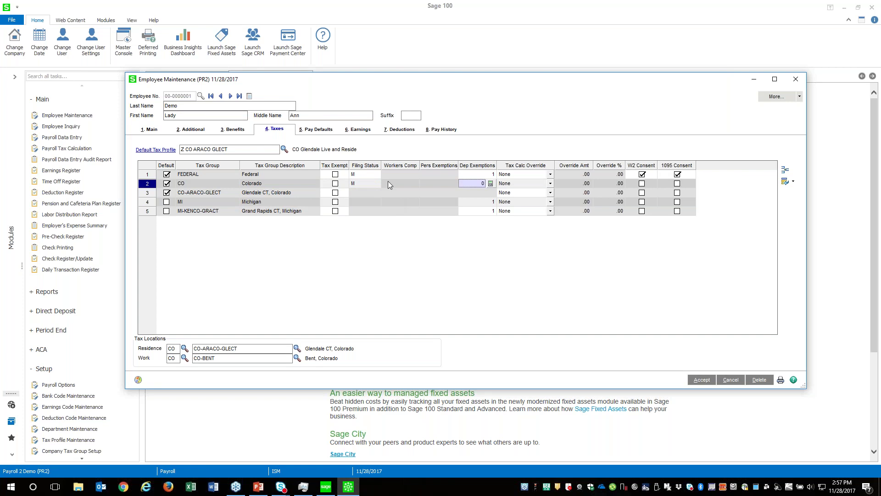
pyautogui.write('1')
pyautogui.press('Tab')
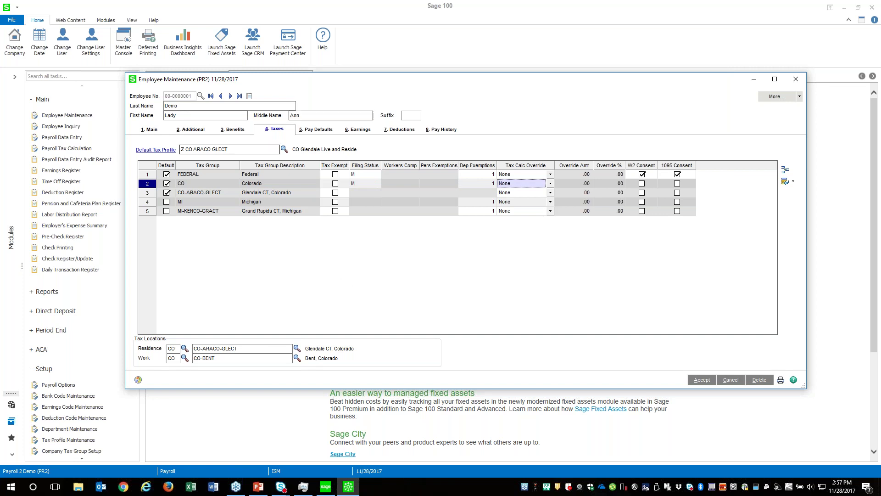
# Review the employee's pay defaults, including the pay rates with their change comments, the alternate check name, pay cycle and pay method
pyautogui.click(324, 132)
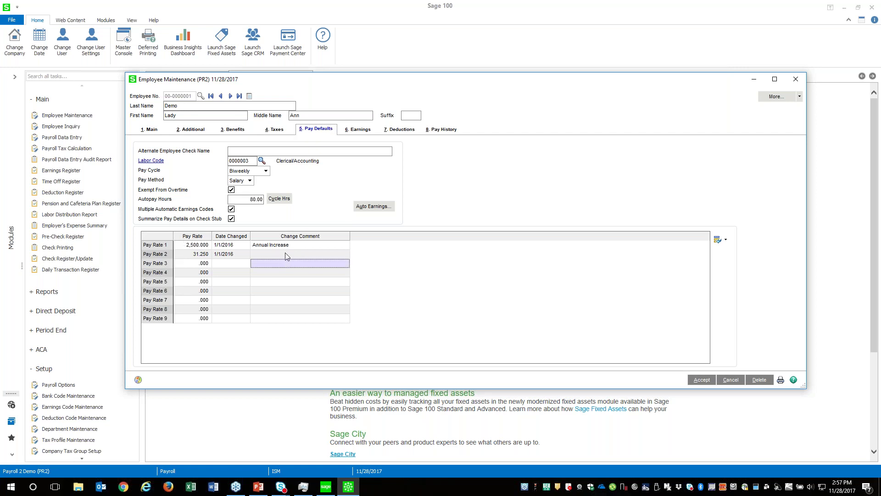
pyautogui.click(198, 245)
pyautogui.click(299, 246)
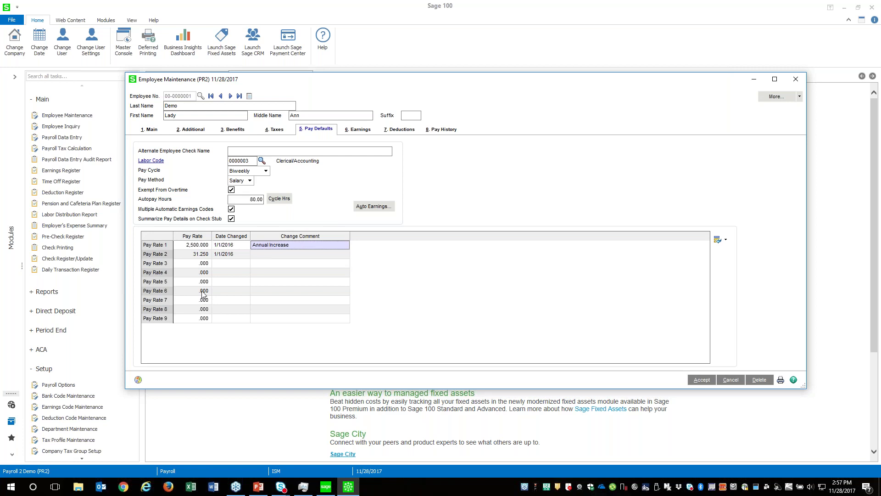
pyautogui.click(243, 151)
pyautogui.click(250, 172)
pyautogui.click(244, 182)
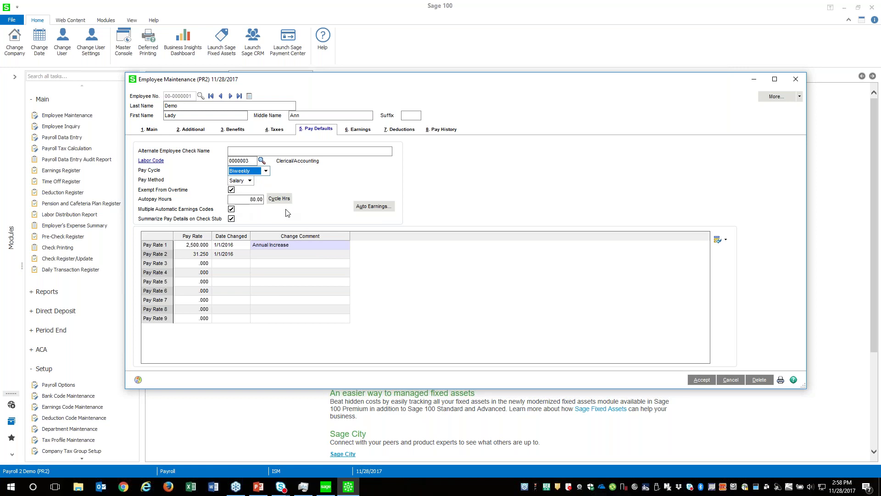
# View the employee's automatic earnings setup and close it without changes
pyautogui.click(375, 209)
pyautogui.click(411, 178)
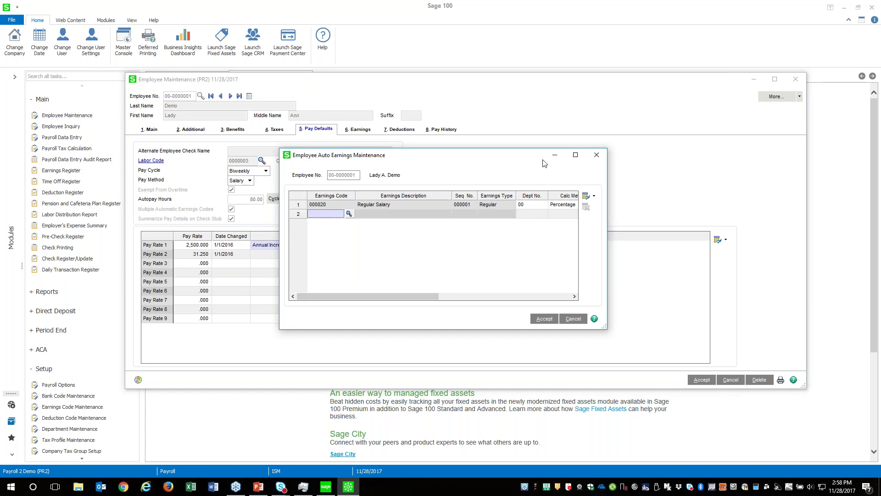
pyautogui.click(596, 156)
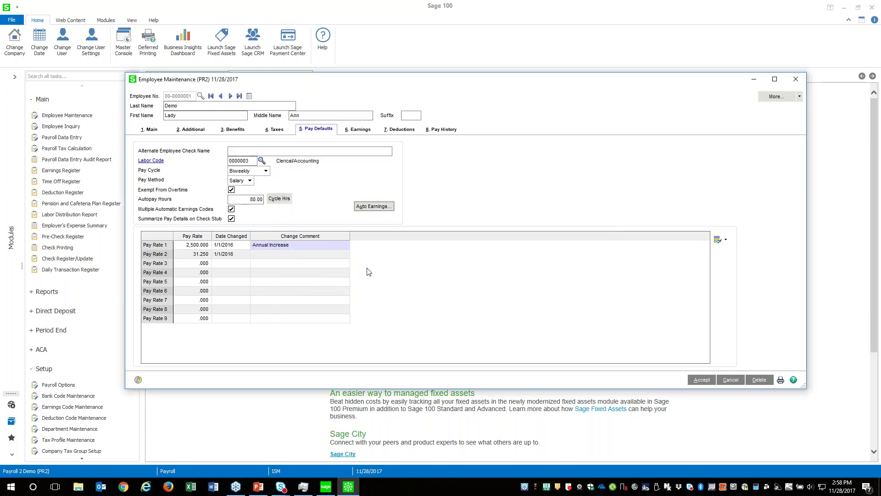
# Review the employee's earnings totals by code for 2016 and return the display to 2017
pyautogui.click(361, 129)
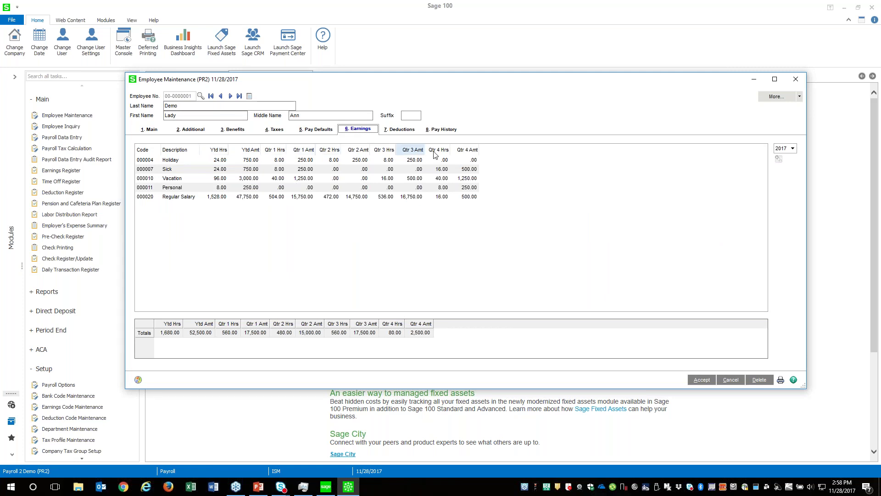
pyautogui.click(509, 179)
pyautogui.click(792, 148)
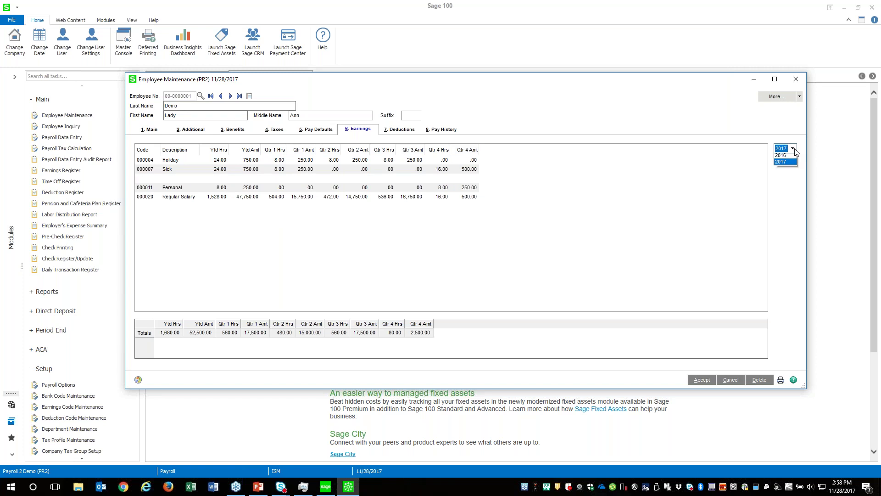
pyautogui.click(787, 161)
pyautogui.click(793, 149)
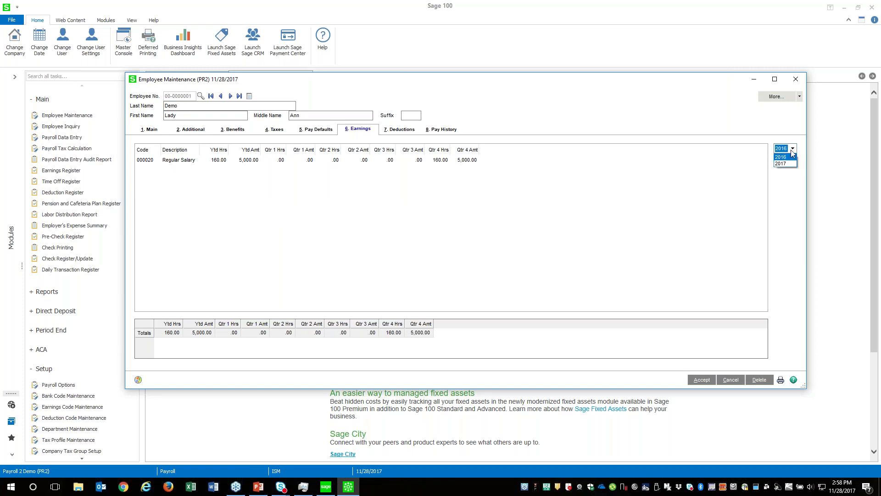
pyautogui.click(787, 168)
# View the monthly detail of the Sick earnings code for 2017 and close it
pyautogui.click(398, 170)
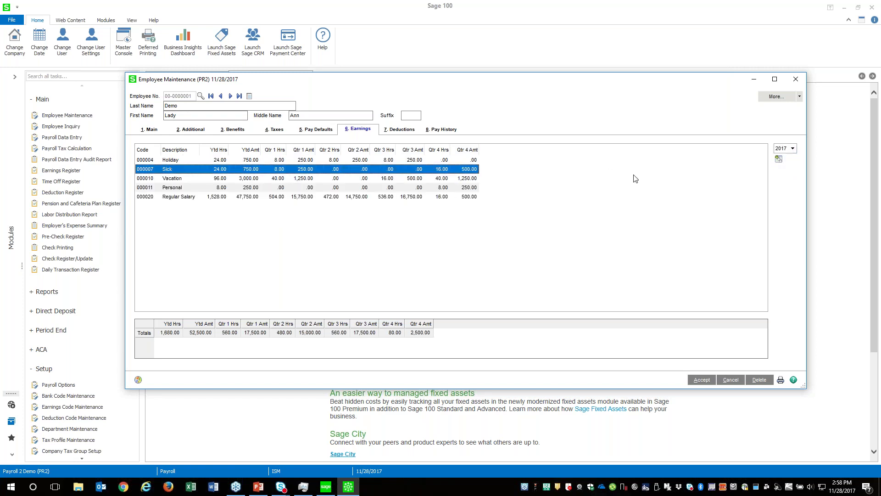
pyautogui.click(778, 159)
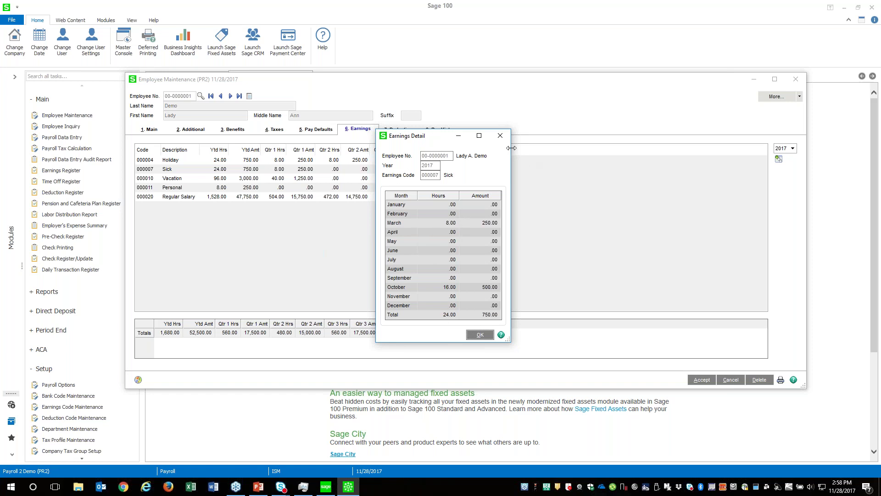
pyautogui.click(500, 136)
# Review the employee's deductions and look at the Add Deduction form without adding one
pyautogui.click(401, 130)
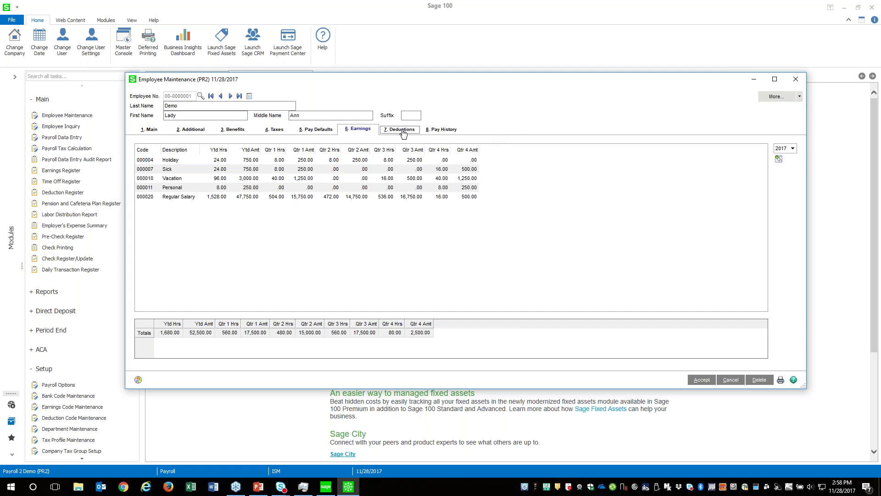
pyautogui.moveTo(161, 149); pyautogui.dragTo(195, 149)
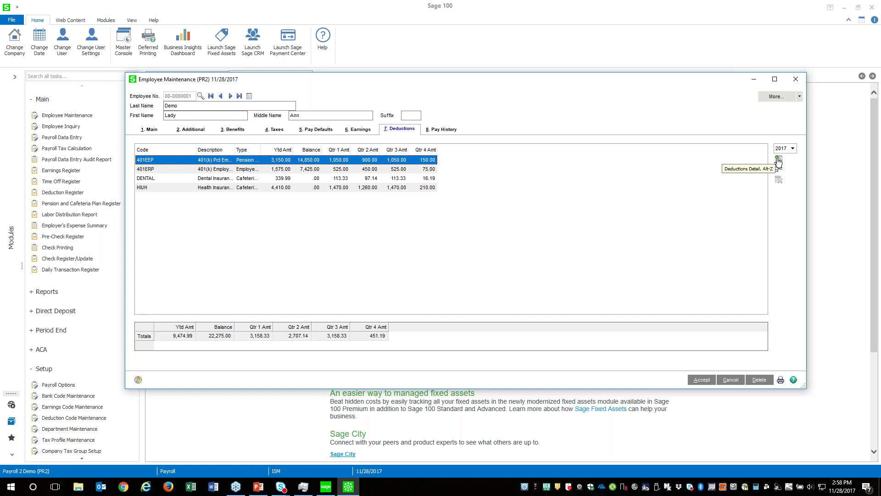
pyautogui.click(779, 169)
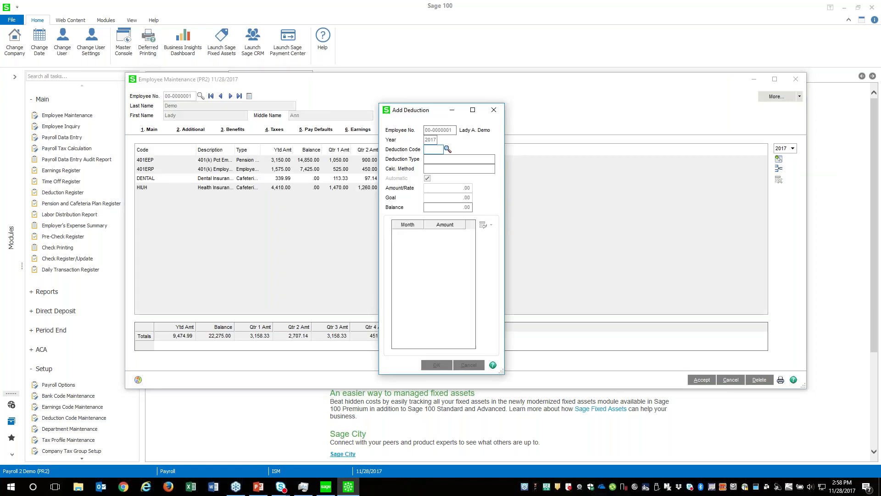
pyautogui.click(494, 110)
# Examine the rate, goal and monthly amounts of the 401EEP deduction, leaving its detail without saving changes
pyautogui.click(782, 167)
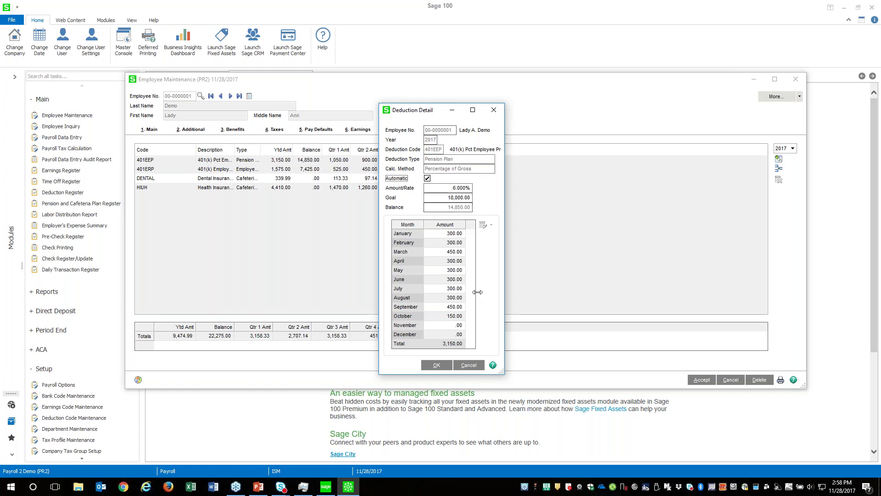
pyautogui.click(452, 279)
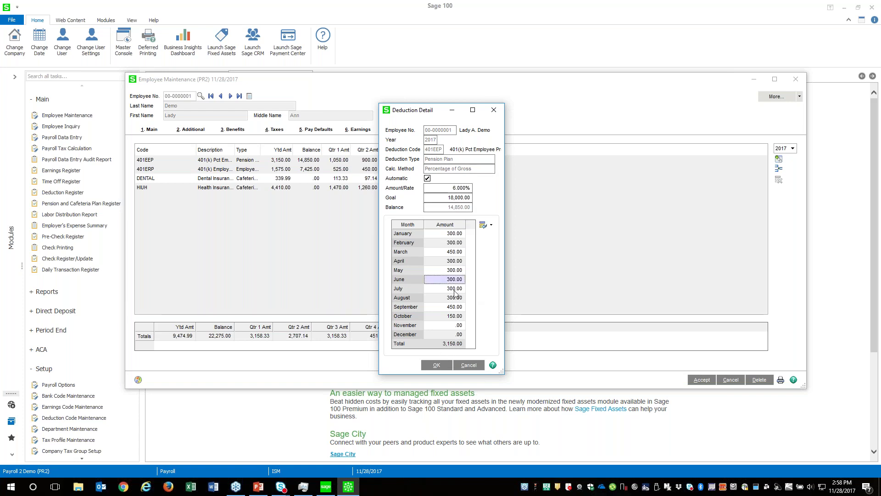
pyautogui.click(468, 367)
# Browse the employee's pay history checks, view the year 2016, and switch back to 2017
pyautogui.click(442, 130)
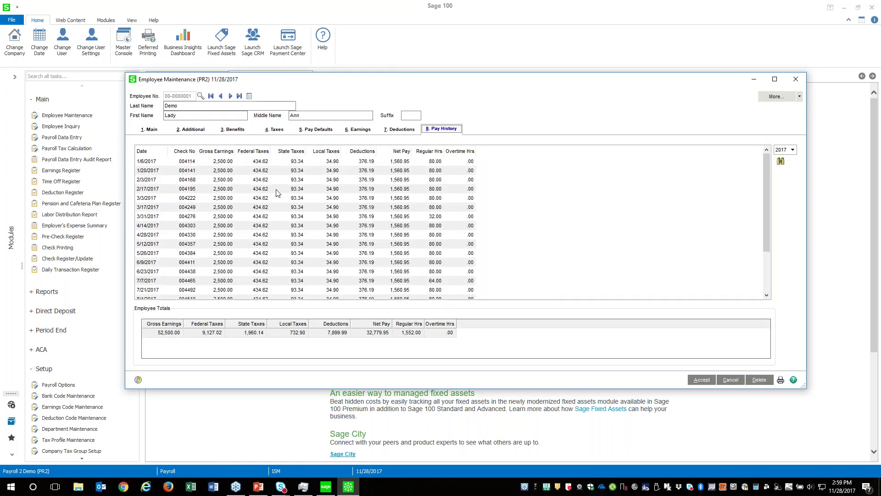
pyautogui.scroll(-3, 290, 226)
pyautogui.click(290, 226)
pyautogui.scroll(-5, 303, 220)
pyautogui.scroll(8, 303, 220)
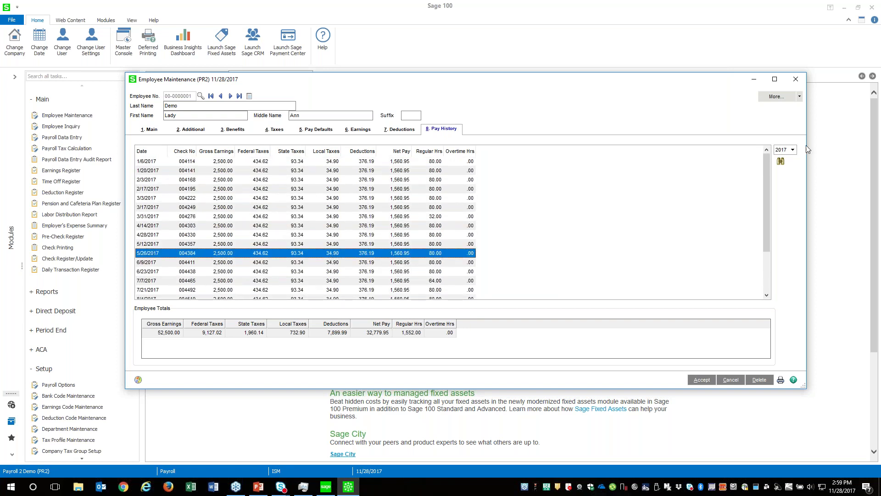
pyautogui.click(792, 150)
pyautogui.click(786, 159)
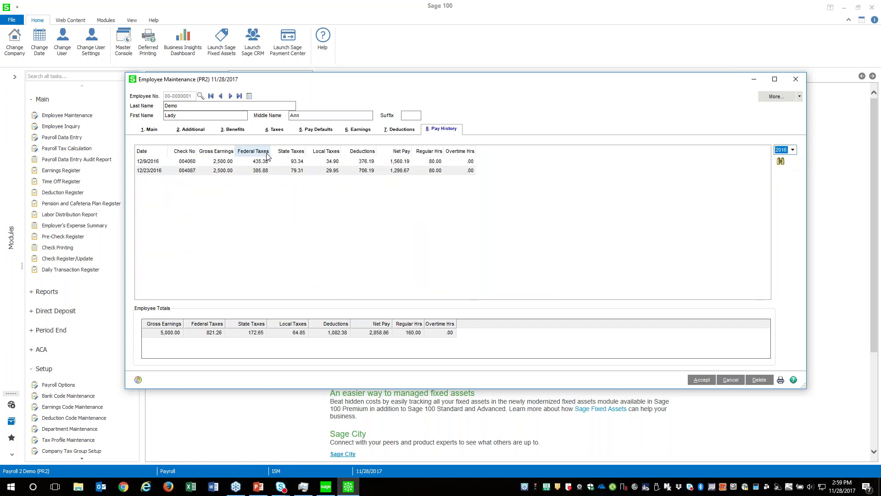
pyautogui.click(793, 150)
pyautogui.click(790, 164)
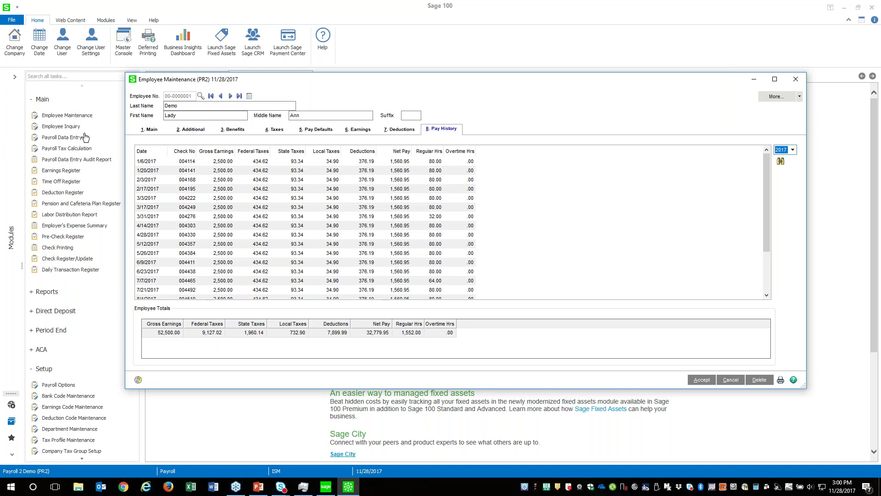
# Close Employee Maintenance and start Payroll Data Entry with batch 00001
pyautogui.click(795, 79)
pyautogui.click(64, 137)
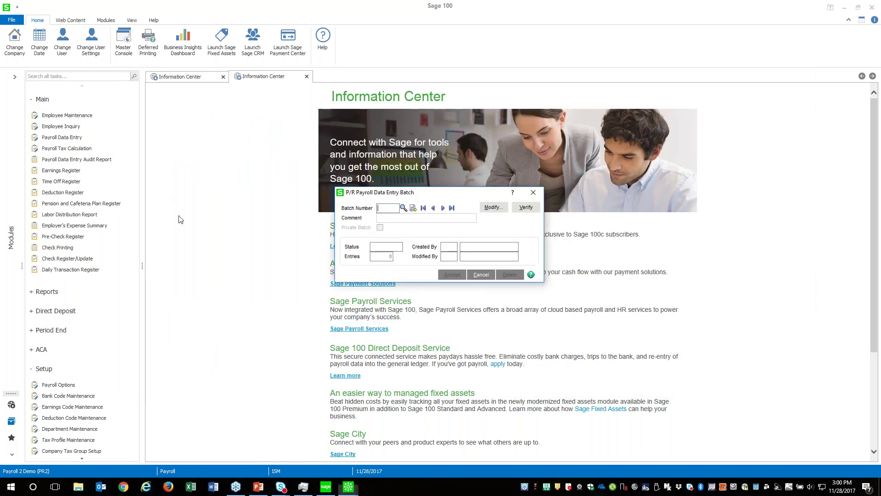
pyautogui.press('Tab')
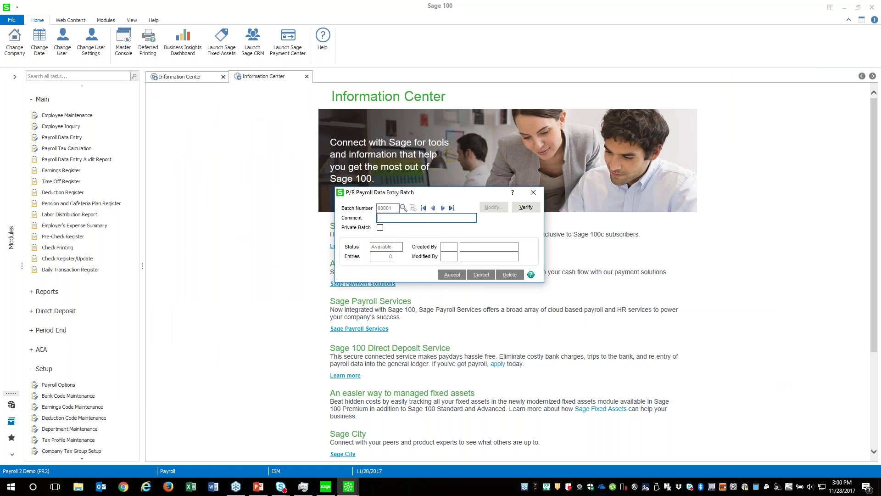
pyautogui.click(454, 276)
# Set the pay cycle to Biweekly with a period starting date of 11/15/2017
pyautogui.click(427, 187)
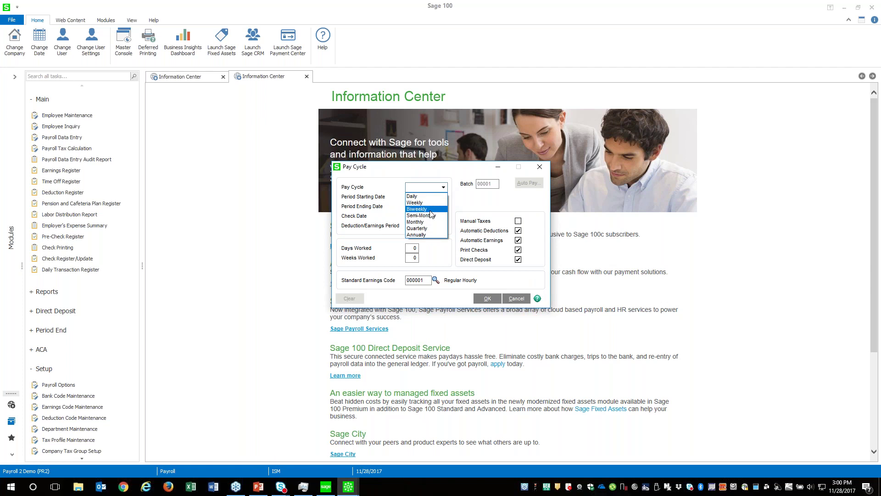
pyautogui.click(421, 209)
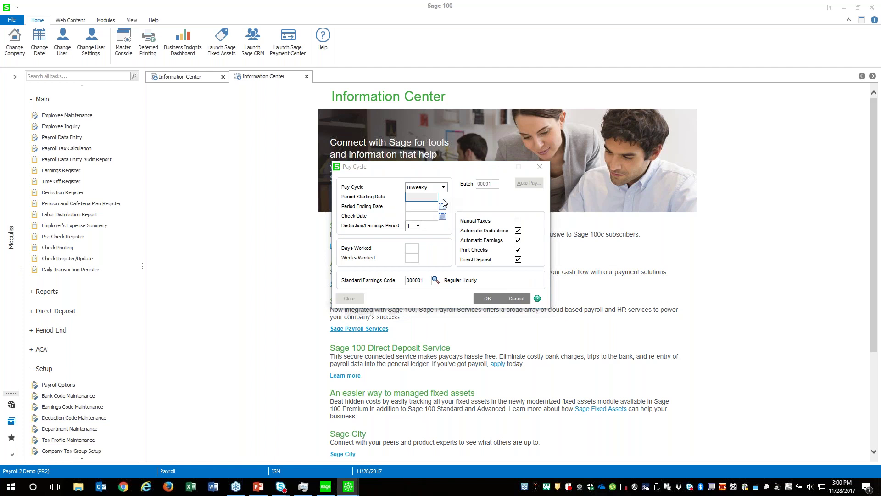
pyautogui.click(443, 197)
pyautogui.doubleClick(459, 266)
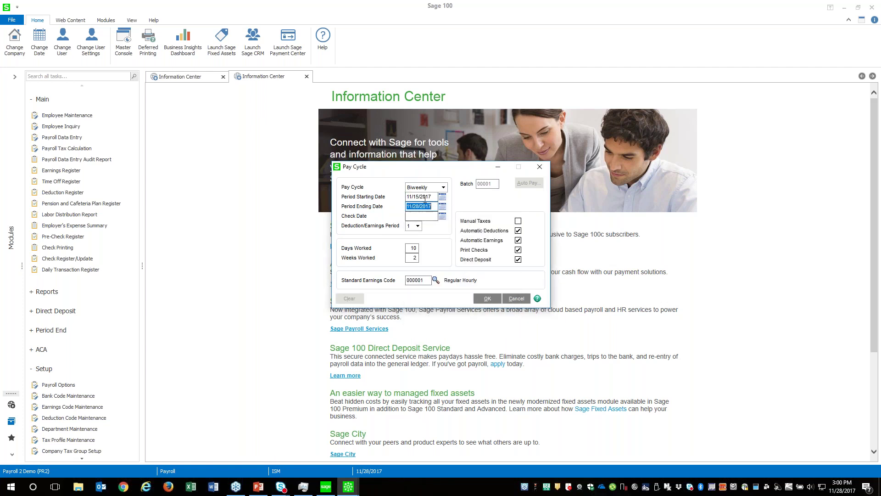
# Set the check date to 11/30/2017, accept the pay cycle, and decline to pay employees automatically
pyautogui.click(428, 206)
pyautogui.click(421, 216)
pyautogui.click(442, 215)
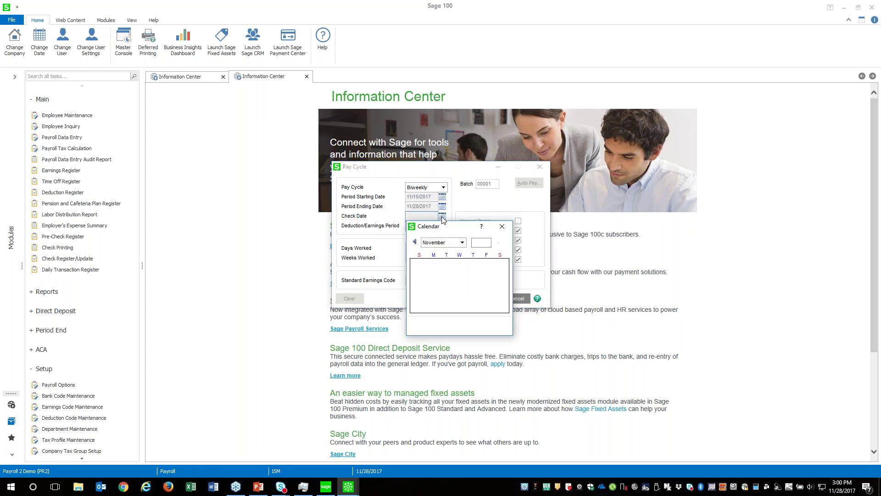
pyautogui.doubleClick(473, 303)
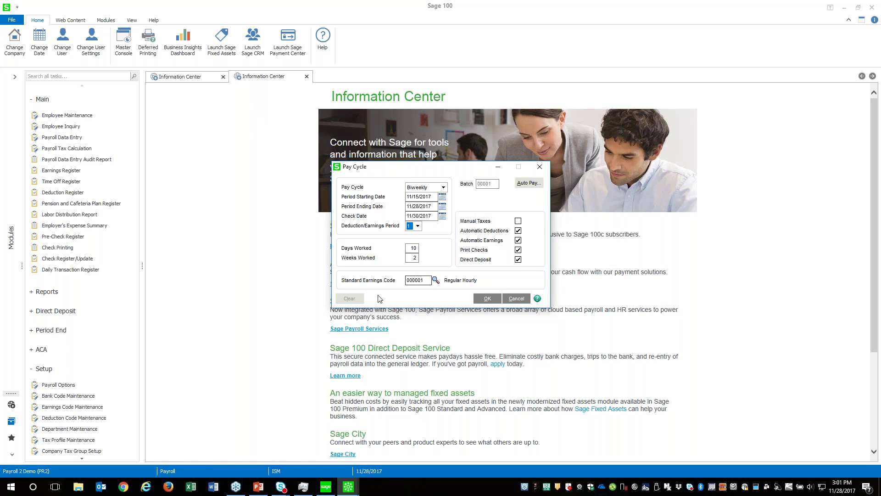
pyautogui.click(487, 299)
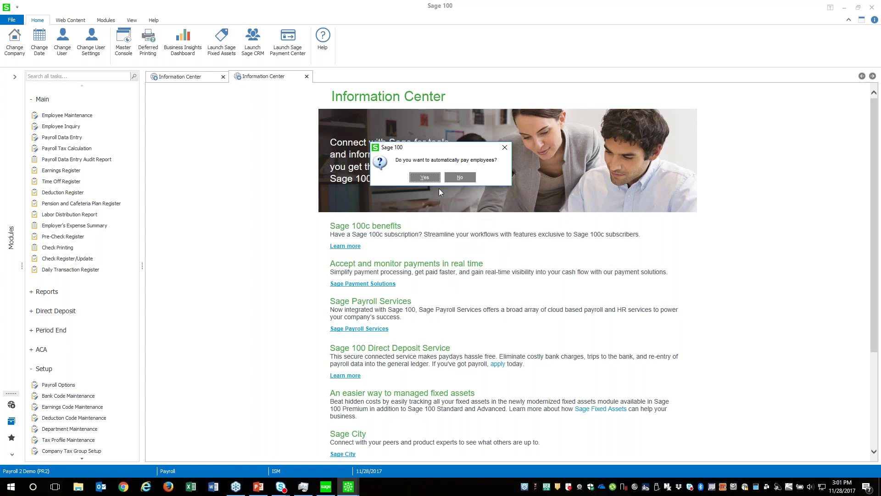
pyautogui.click(460, 178)
# Reposition the Payroll Data Entry window, create entry 1 for the first employee in the active list, and show its lines
pyautogui.moveTo(410, 10); pyautogui.dragTo(406, 110)
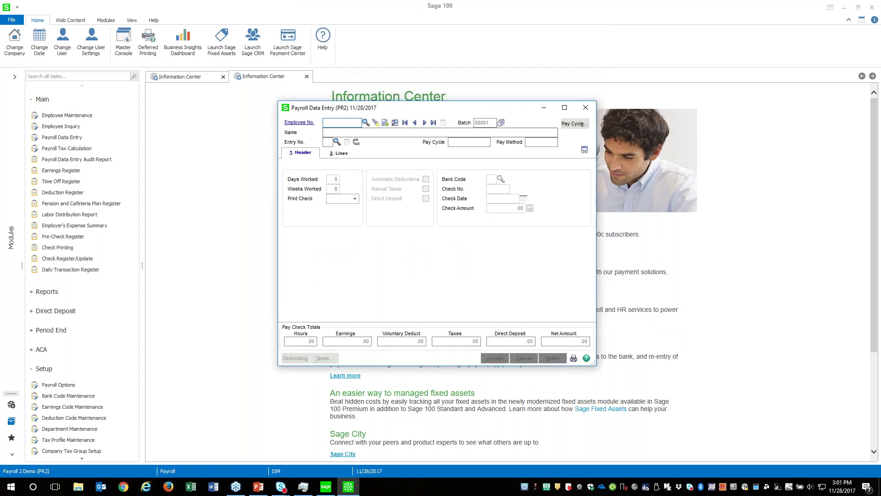
pyautogui.click(365, 123)
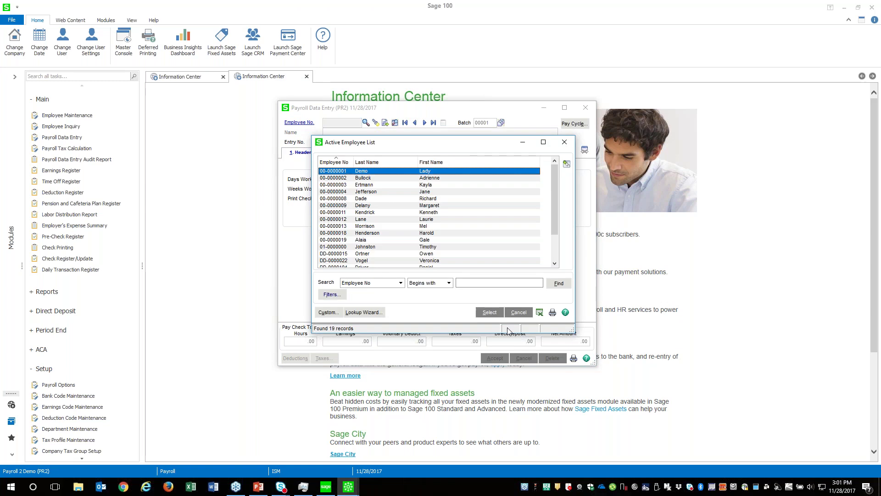
pyautogui.click(489, 312)
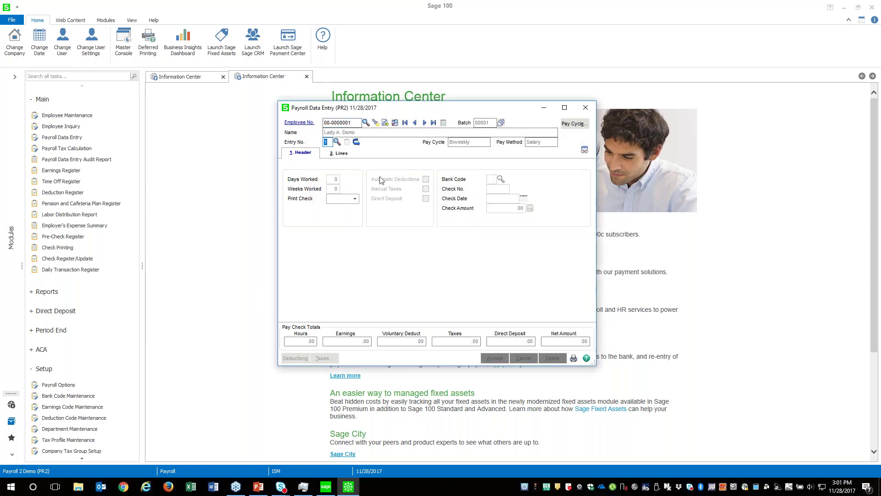
pyautogui.press('Tab')
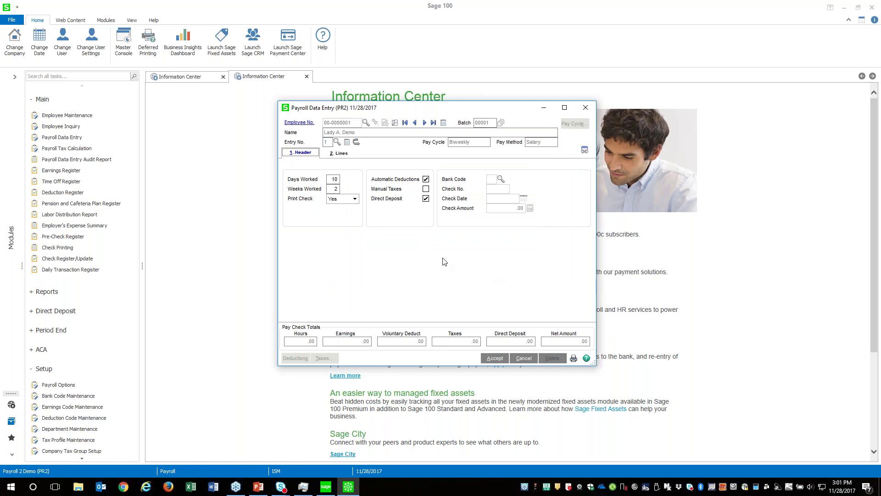
pyautogui.hotkey('alt', '2')
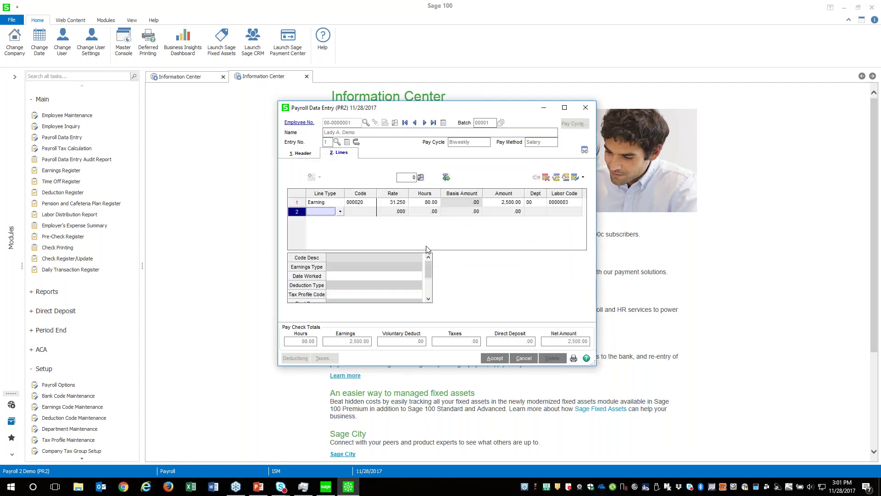
# Toggle the layout of the entry lines, leaving the secondary detail grid beside the main line grid
pyautogui.click(584, 151)
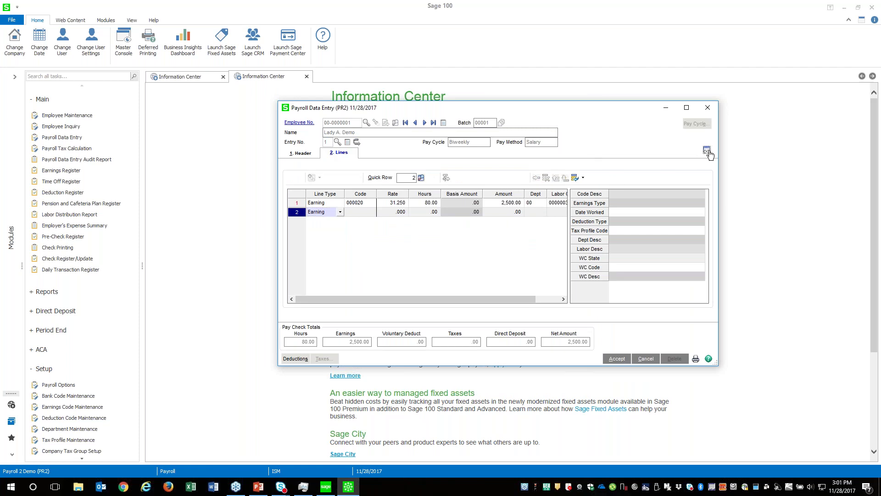
pyautogui.click(706, 151)
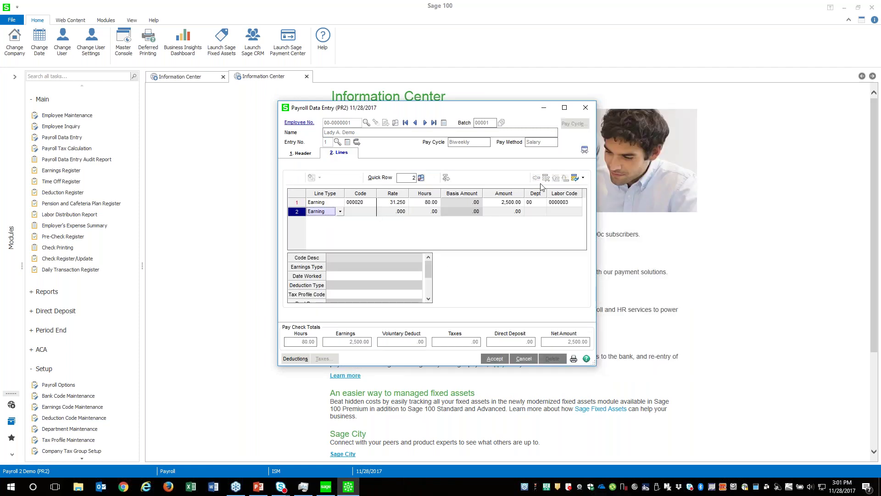
pyautogui.click(584, 150)
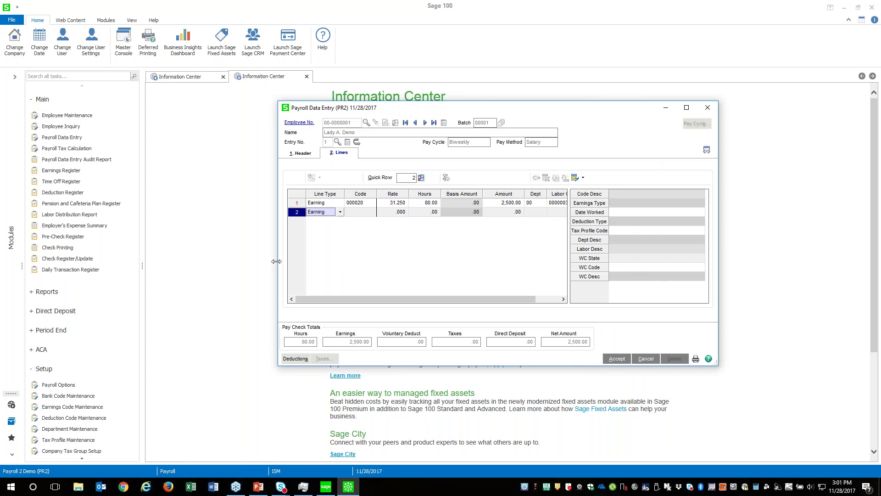
# Widen the Payroll Data Entry window and review the code, rate and hours of the first earning line
pyautogui.moveTo(276, 261); pyautogui.dragTo(120, 261)
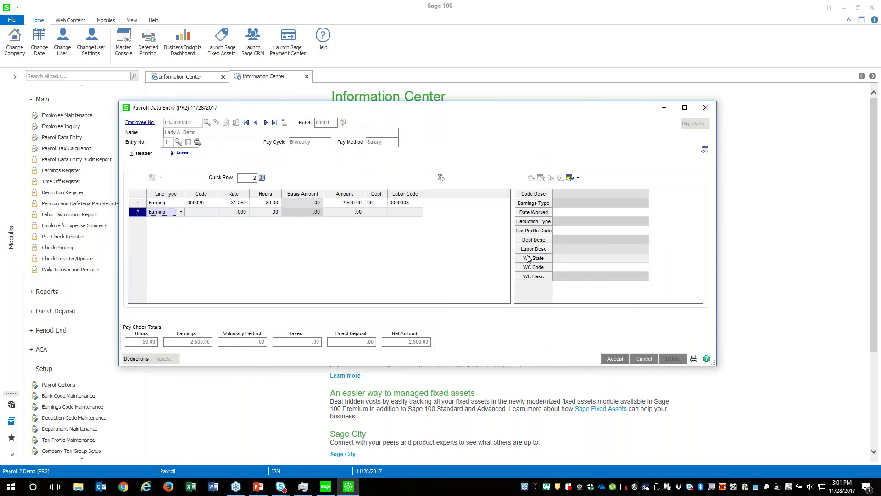
pyautogui.moveTo(409, 109); pyautogui.dragTo(414, 103)
pyautogui.click(186, 201)
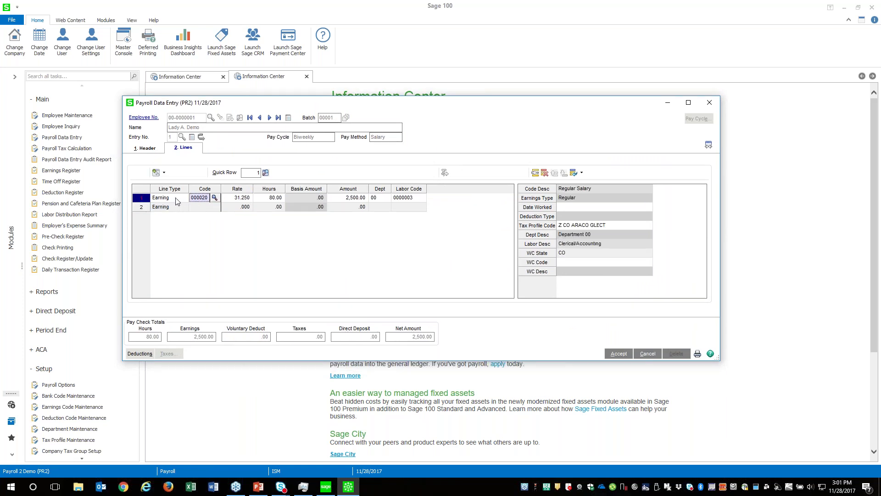
pyautogui.click(233, 199)
pyautogui.click(264, 198)
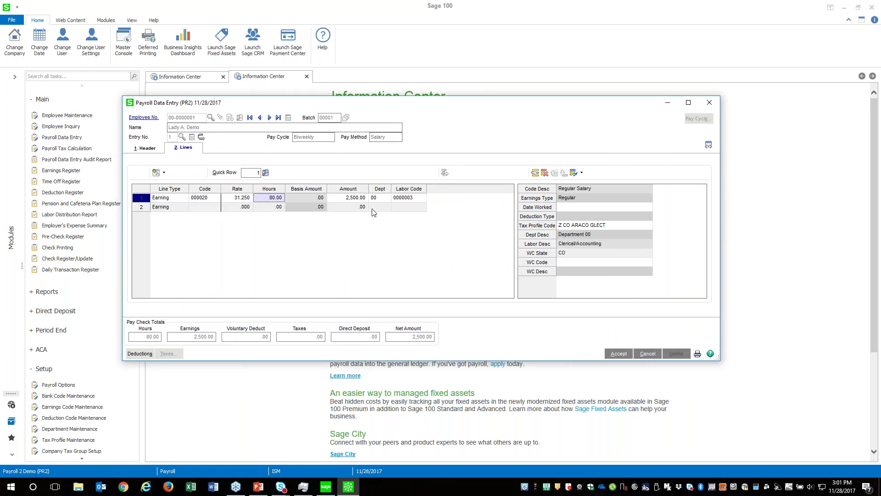
# Add the employee's automatic deductions to the payroll entry lines and accept the entry
pyautogui.click(171, 207)
pyautogui.click(184, 207)
pyautogui.click(188, 213)
pyautogui.click(140, 353)
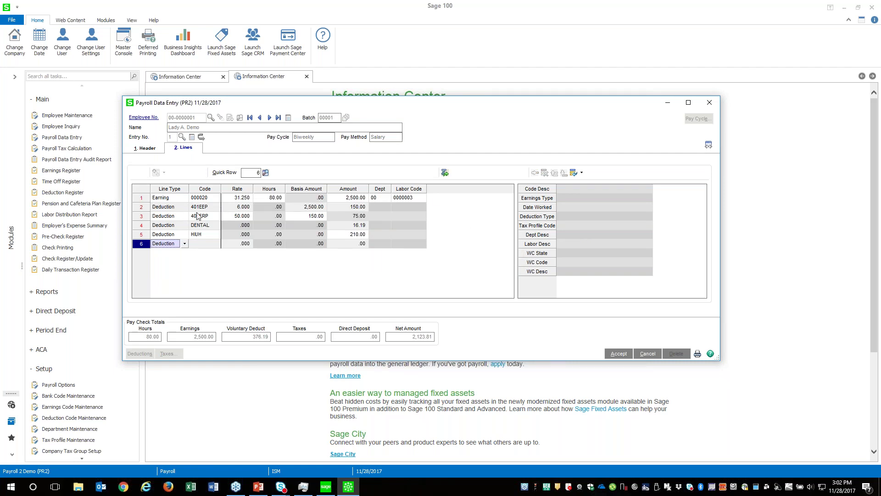
pyautogui.click(619, 354)
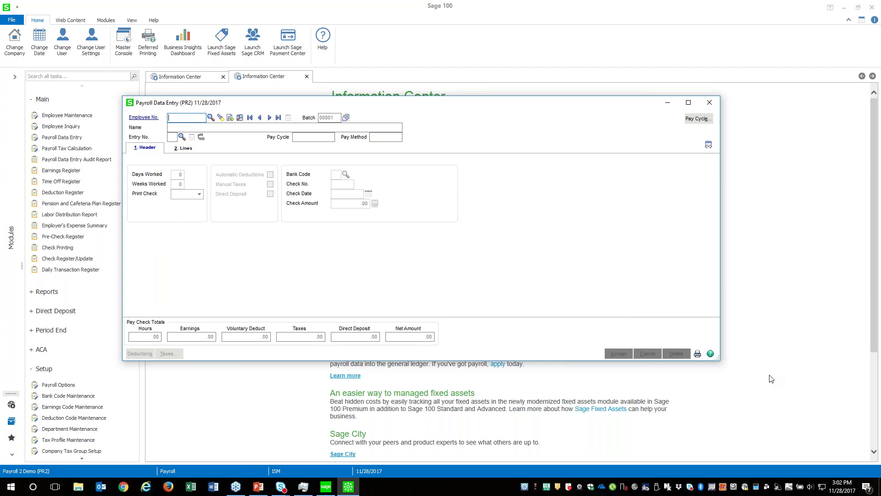
# Close Payroll Data Entry and run the Payroll Tax Calculation for batch 00001
pyautogui.press('Escape')
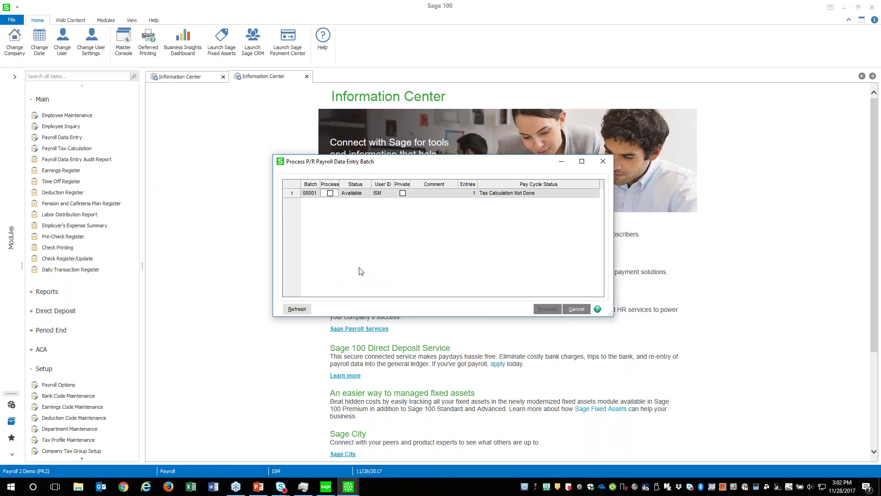
pyautogui.click(331, 193)
pyautogui.click(547, 309)
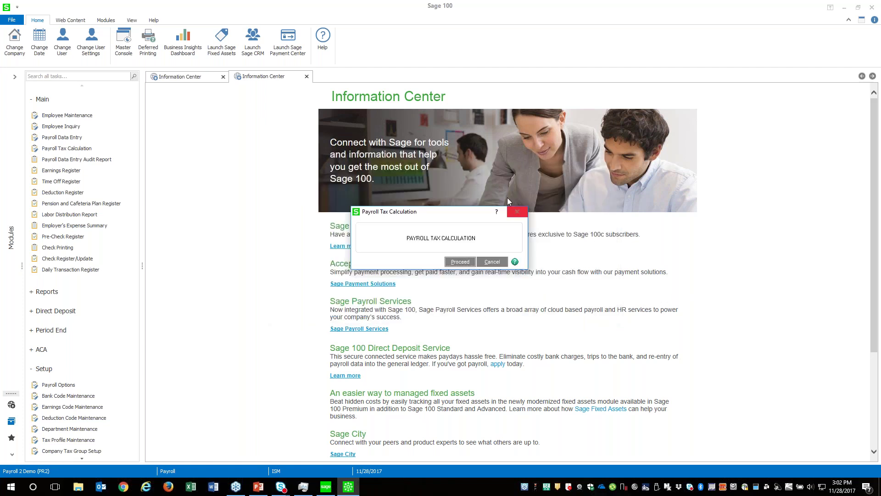
pyautogui.click(460, 262)
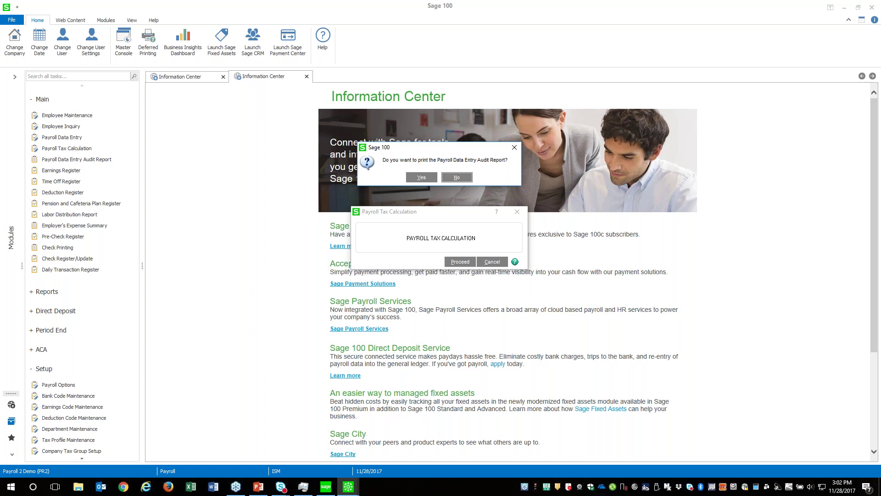
# Agree to print the Payroll Data Entry Audit Report and preview it for batch 00001
pyautogui.click(423, 180)
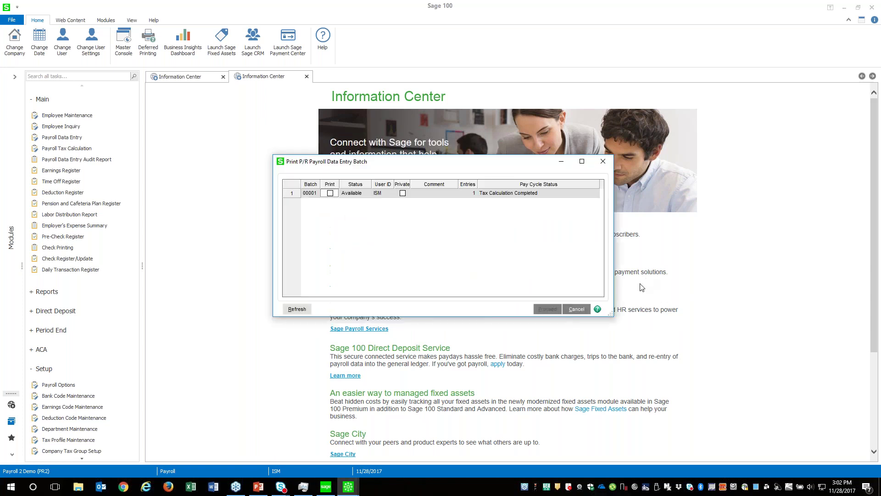
pyautogui.click(330, 193)
pyautogui.click(547, 309)
pyautogui.click(512, 341)
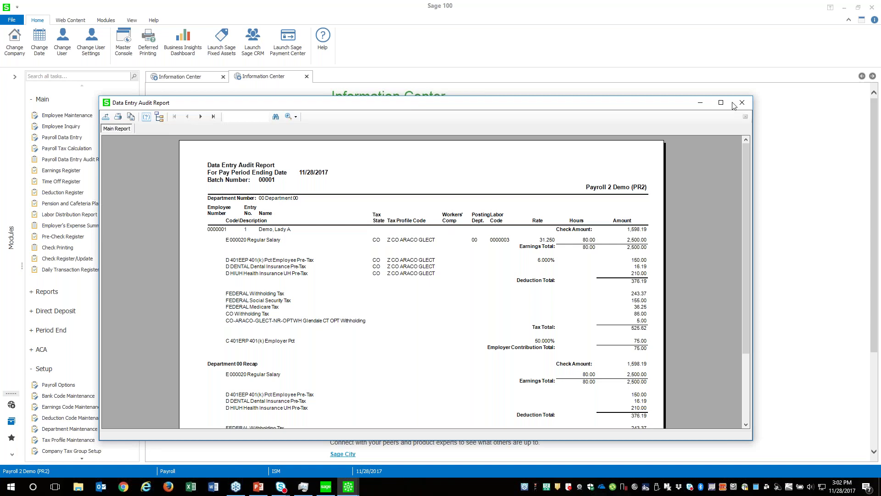
# Examine the earnings, deductions, taxes and employer contribution in the maximized audit report at page width, and close the report
pyautogui.click(721, 106)
pyautogui.click(208, 18)
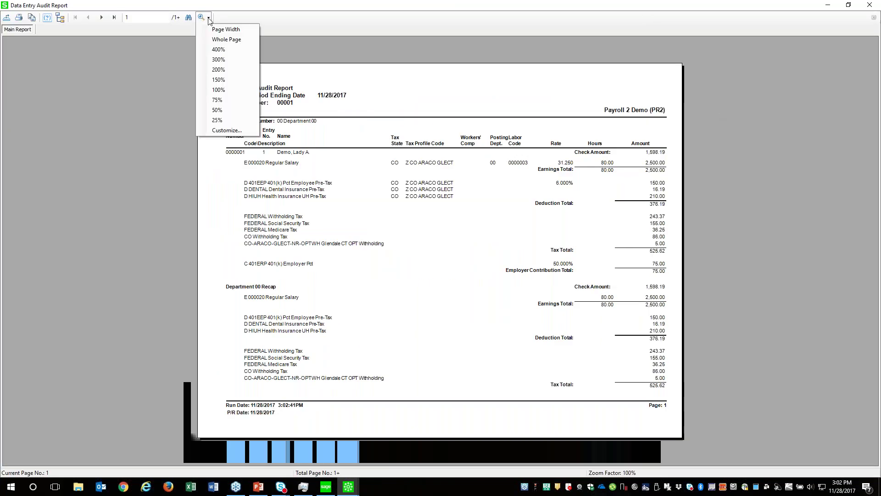
pyautogui.click(235, 30)
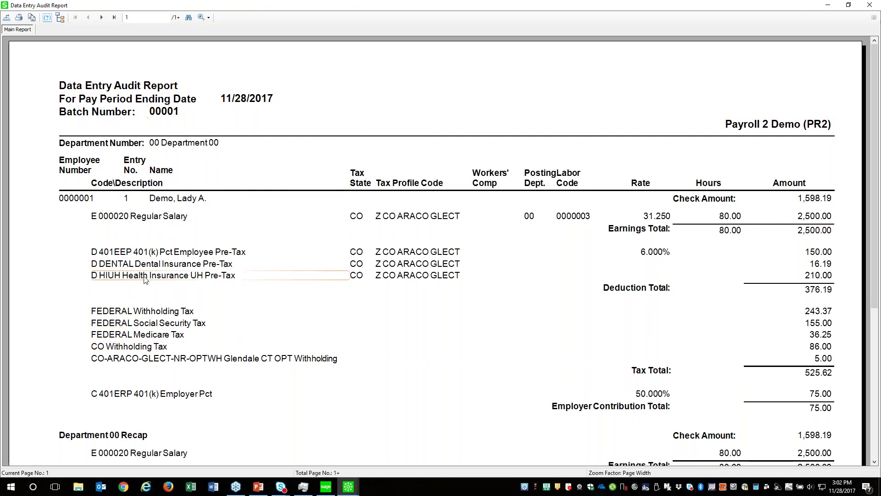
pyautogui.scroll(-3, 414, 315)
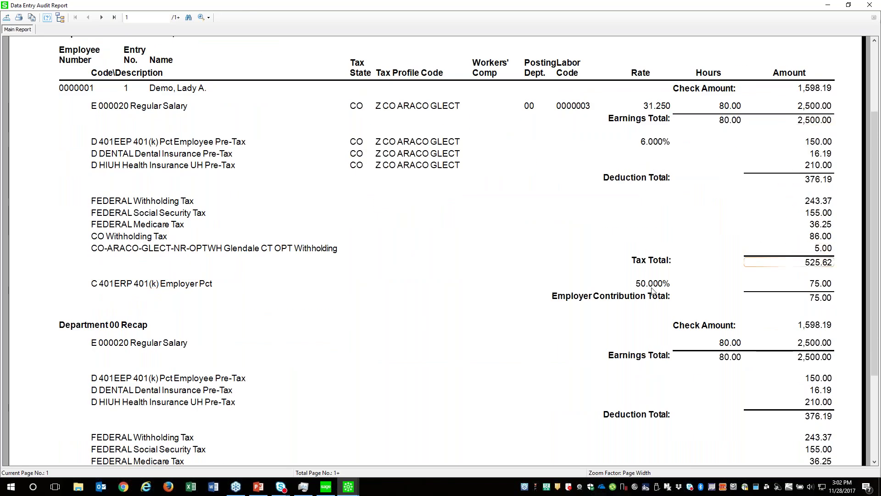
pyautogui.scroll(-4, 651, 297)
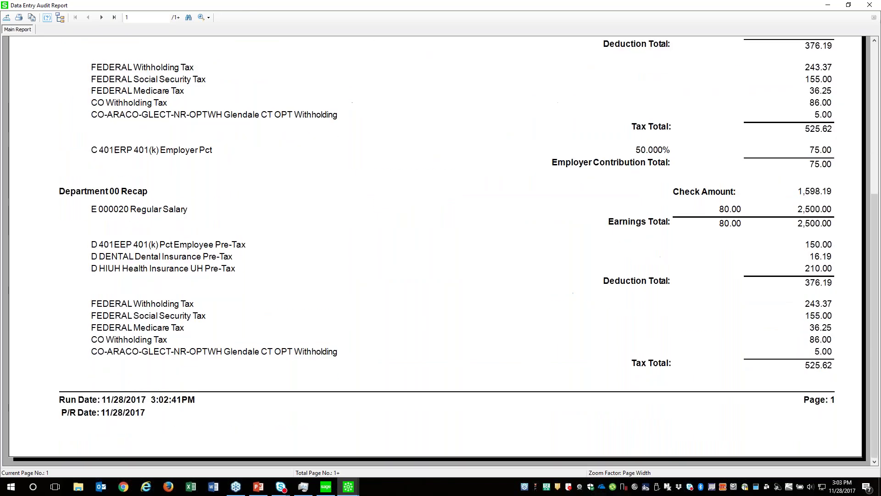
pyautogui.scroll(7, 577, 129)
pyautogui.click(102, 17)
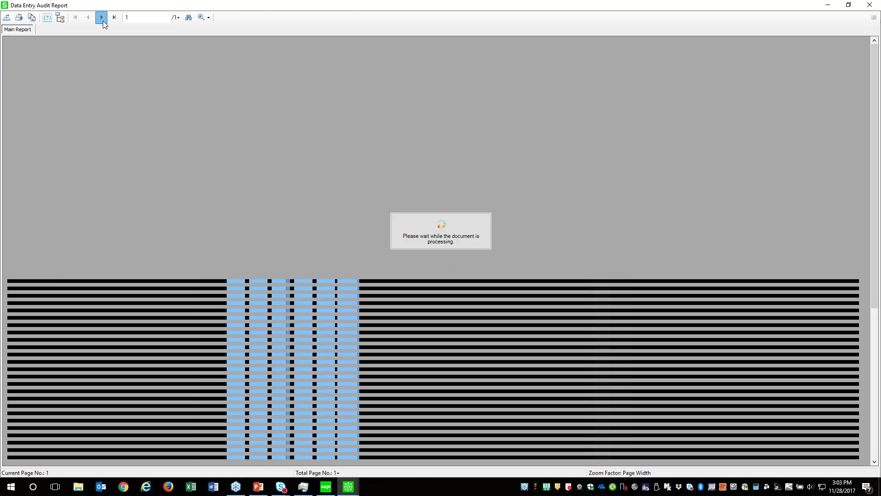
pyautogui.click(76, 18)
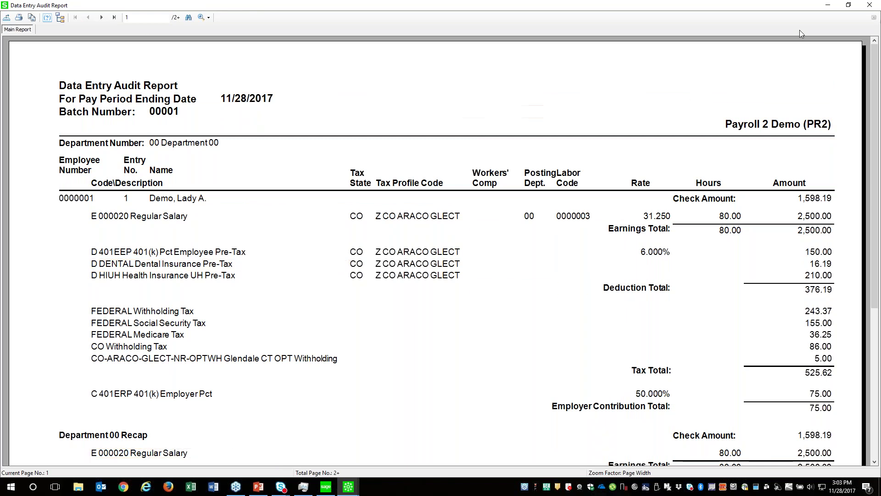
pyautogui.click(870, 4)
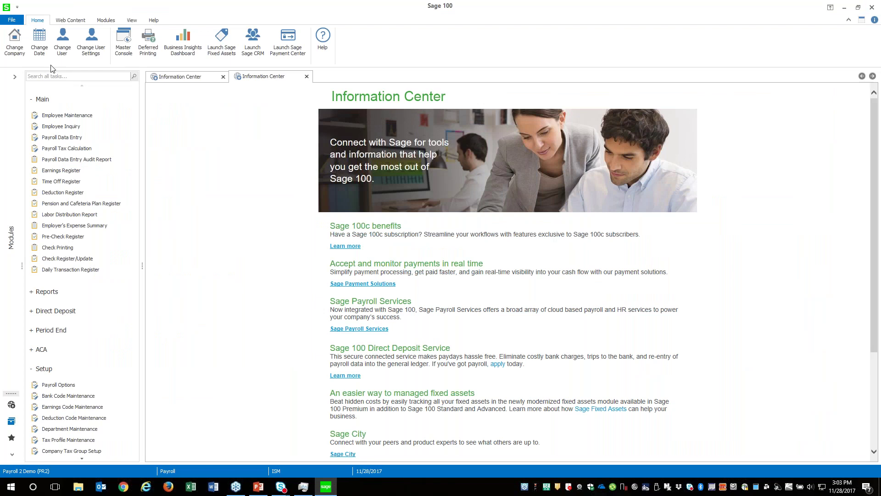
# Start earnings code 000008 with the description Advance in Earnings Code Maintenance, and close it without accepting
pyautogui.click(76, 407)
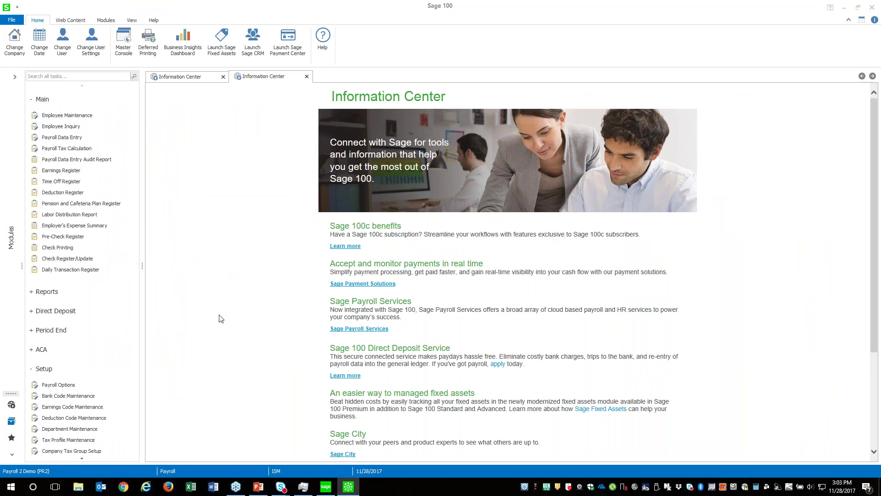
pyautogui.click(439, 177)
pyautogui.click(363, 175)
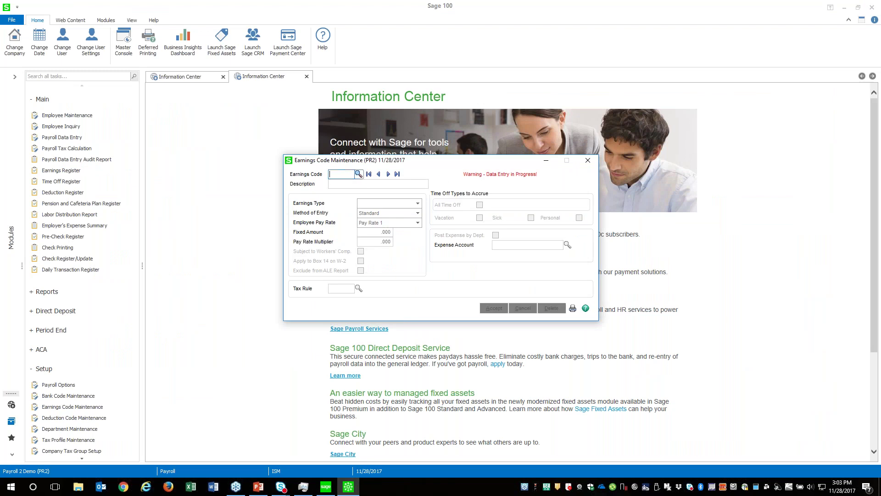
pyautogui.press('Escape')
pyautogui.write('8')
pyautogui.press('Tab')
pyautogui.write('Advance')
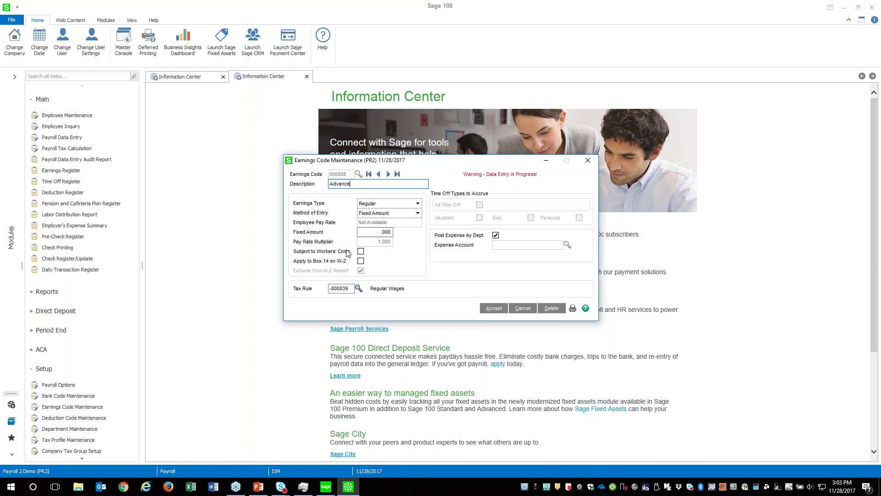
pyautogui.click(588, 161)
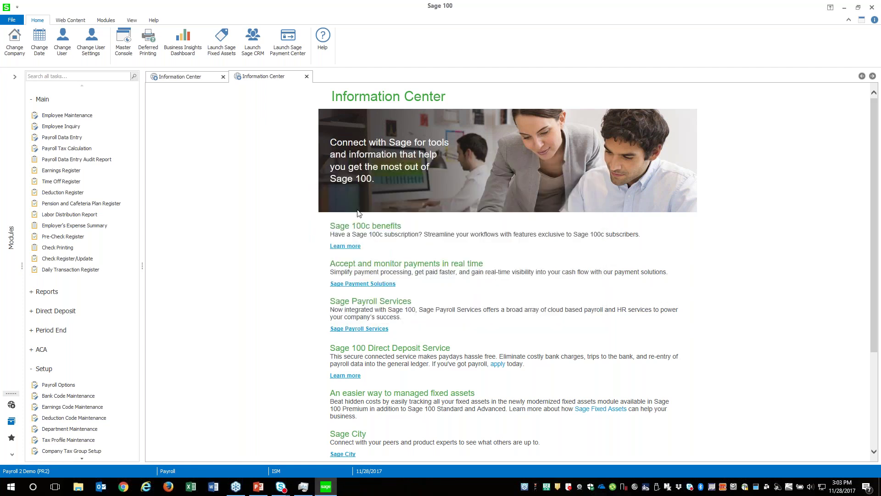
# Check departments 00 and 11 in Department Maintenance, view the user security of department 00, and close the window
pyautogui.click(75, 438)
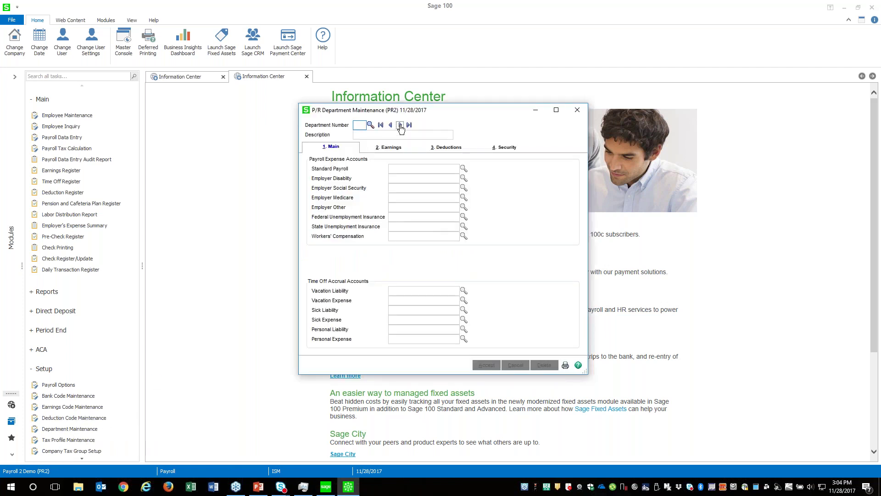
pyautogui.click(400, 124)
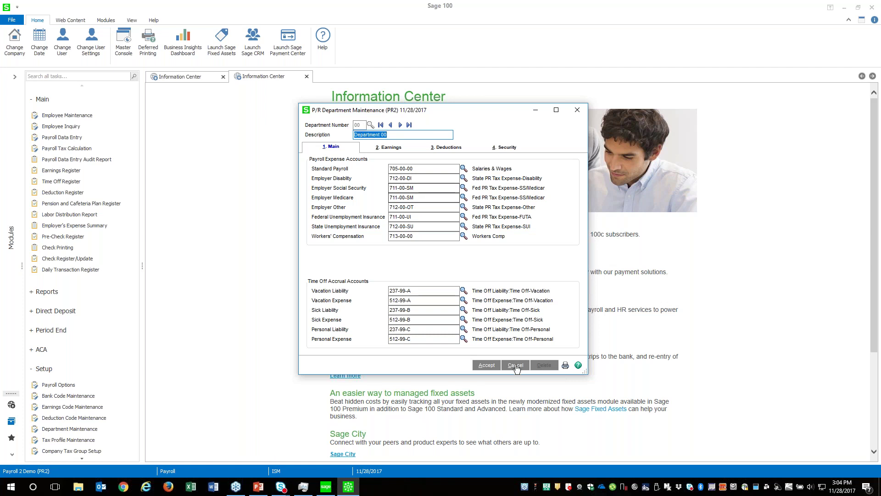
pyautogui.click(484, 366)
pyautogui.write('11')
pyautogui.press('Tab')
pyautogui.click(390, 125)
pyautogui.click(440, 177)
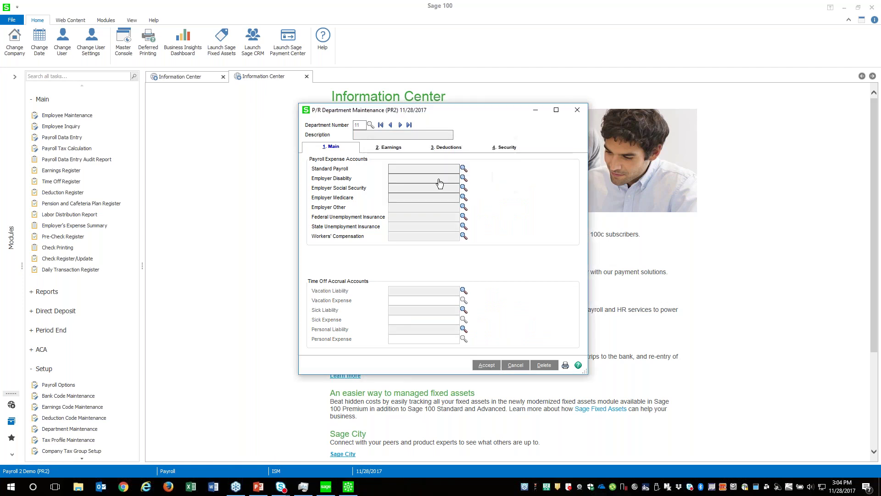
pyautogui.click(510, 149)
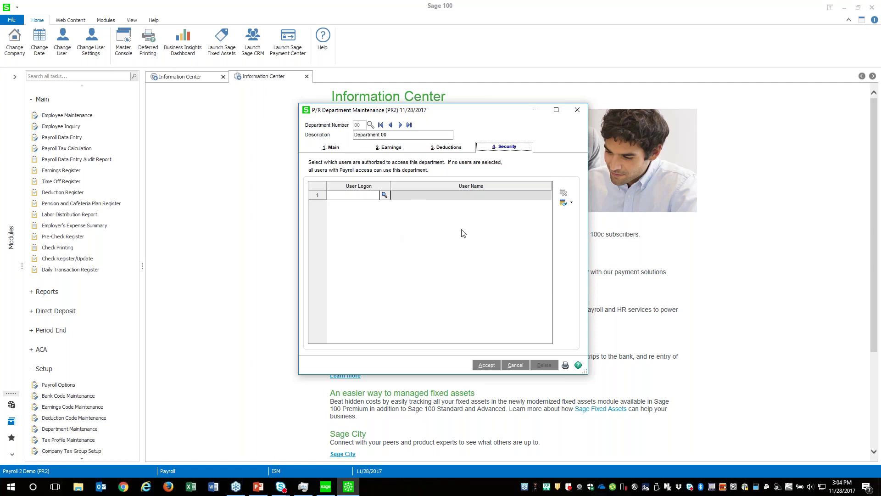
pyautogui.click(575, 110)
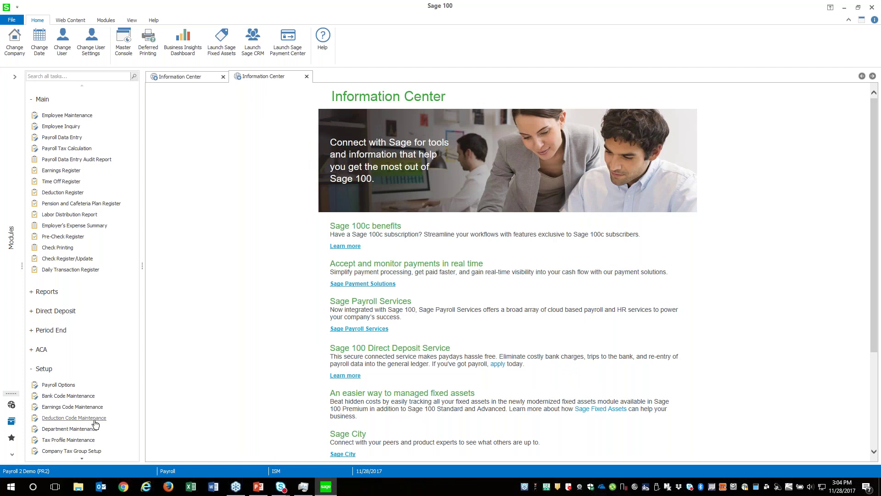
# Load tax profile Z CO ARACO GLECT in Tax Profile Maintenance and enlarge the window to show all tax group details
pyautogui.scroll(-3, 59, 448)
pyautogui.click(65, 367)
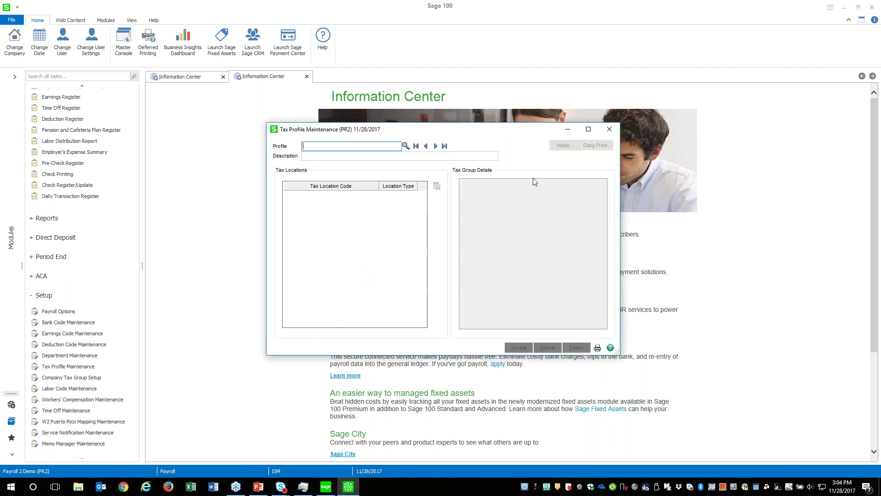
pyautogui.click(405, 146)
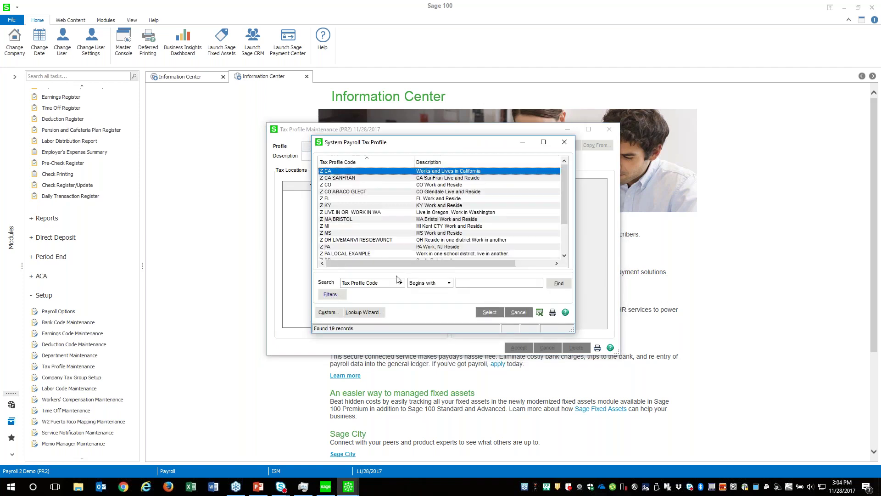
pyautogui.doubleClick(340, 192)
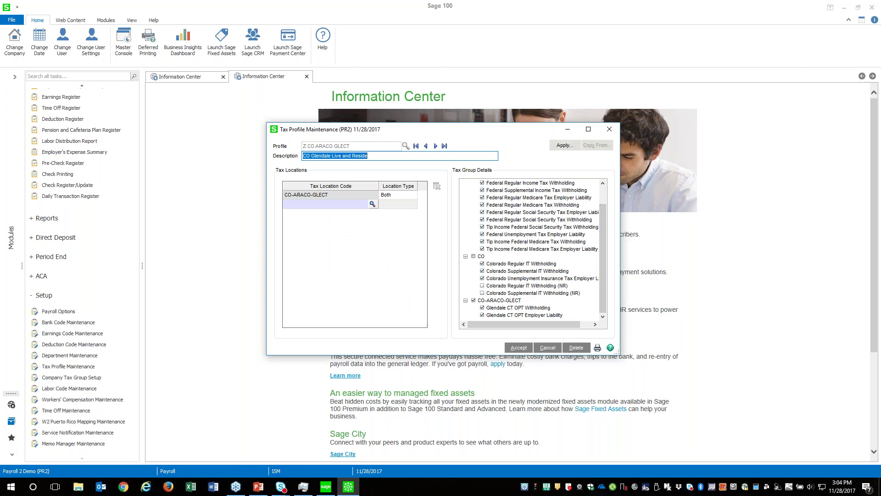
pyautogui.moveTo(619, 352); pyautogui.dragTo(831, 444)
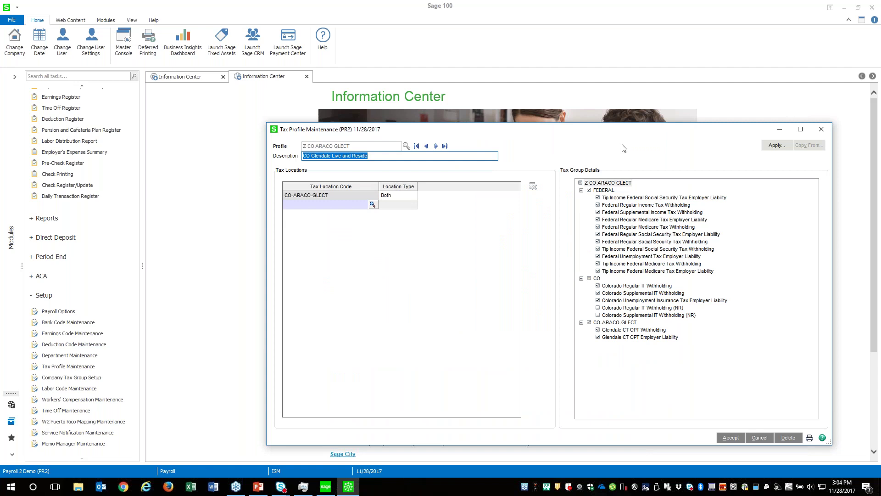
# Add the tax location AK-HAINES to the profile below CO-ARACO-GLECT
pyautogui.click(395, 197)
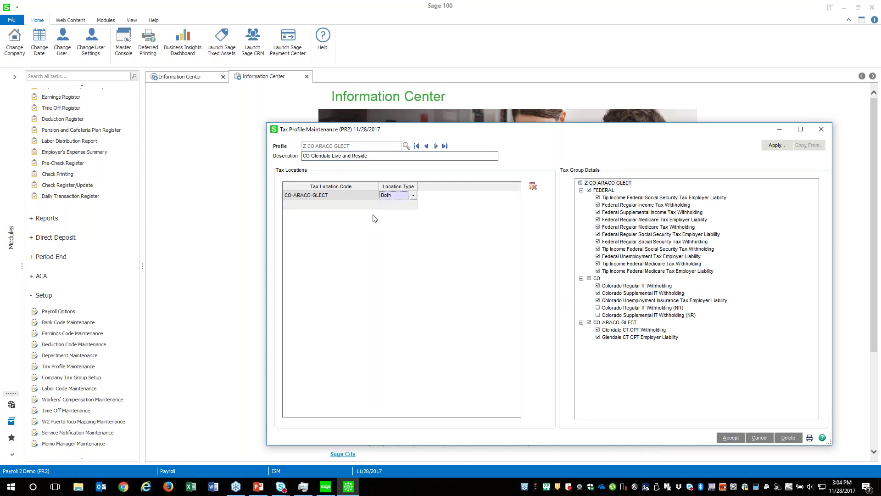
pyautogui.click(349, 205)
pyautogui.click(375, 205)
pyautogui.doubleClick(336, 241)
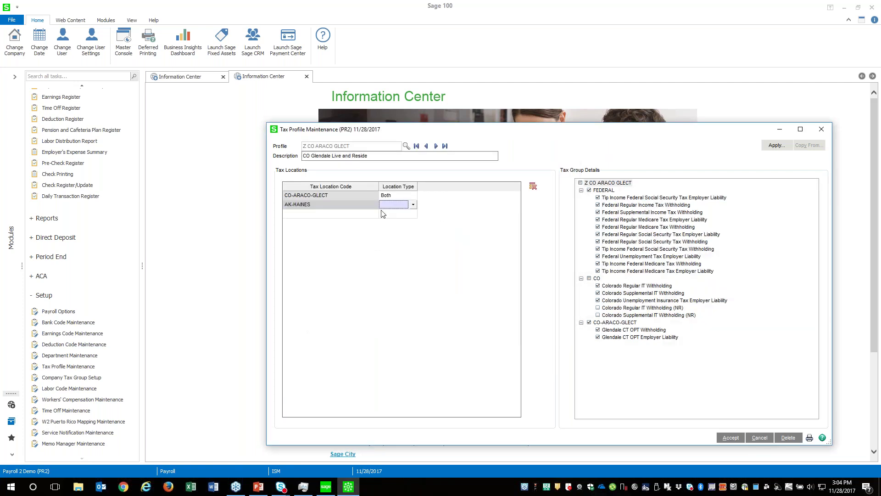
# Set the location type of AK-HAINES to None after trying the available types
pyautogui.click(412, 205)
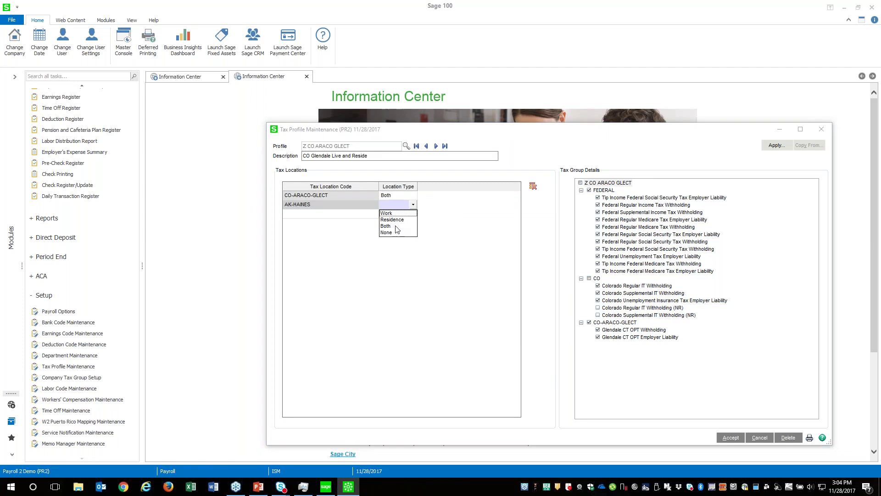
pyautogui.click(397, 227)
pyautogui.press('Return')
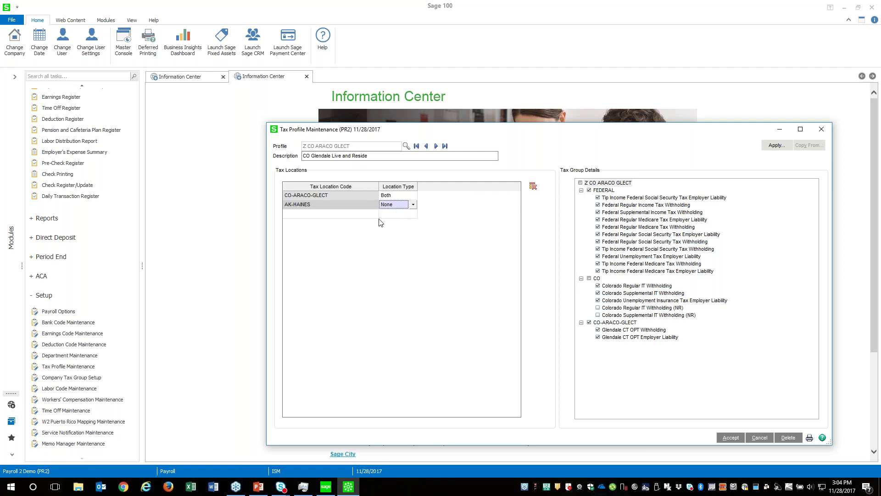
pyautogui.click(413, 204)
pyautogui.click(389, 226)
pyautogui.click(444, 189)
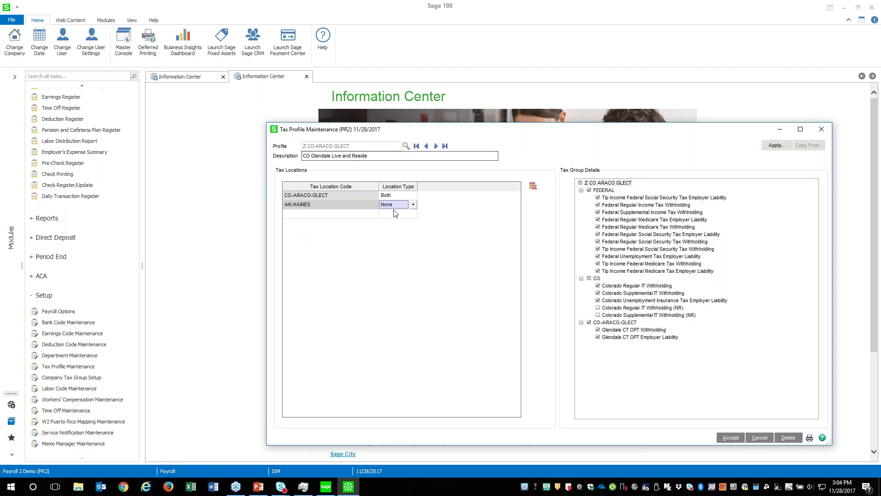
# Discard the pending changes, start a new tax profile NEW and add the tax location AK-ALEUTIANSWEST
pyautogui.click(759, 437)
pyautogui.press('Tab')
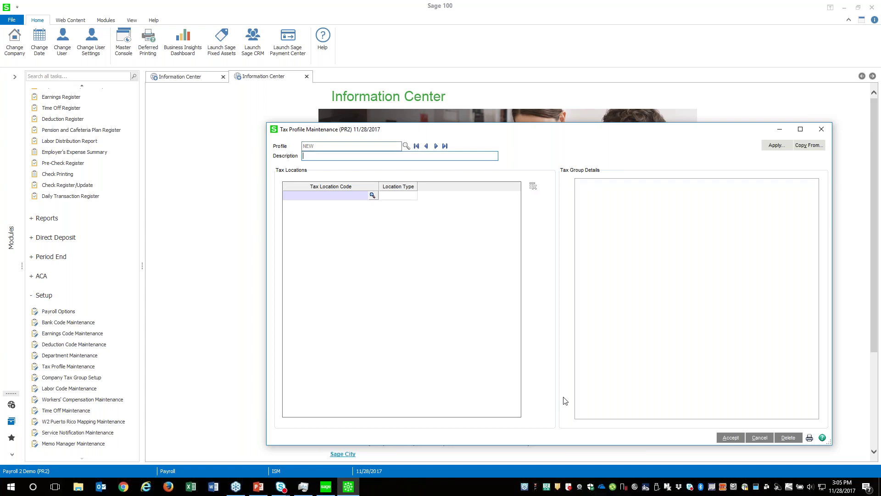
pyautogui.click(372, 198)
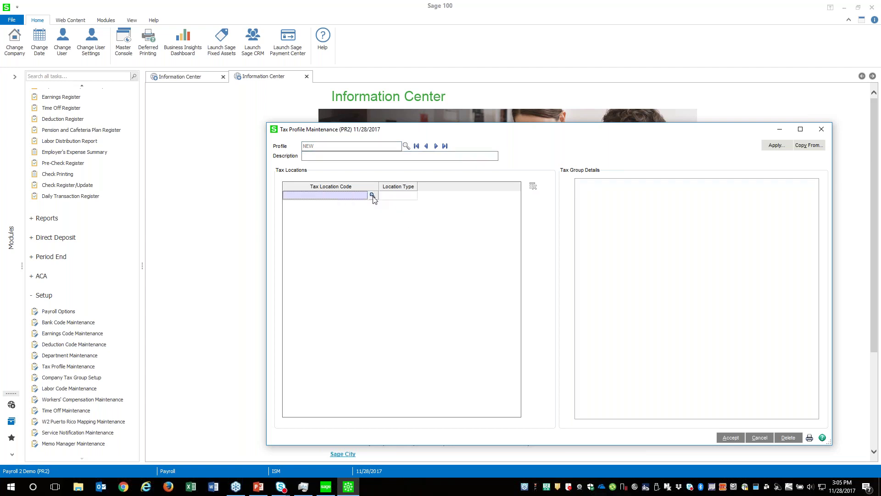
pyautogui.click(373, 196)
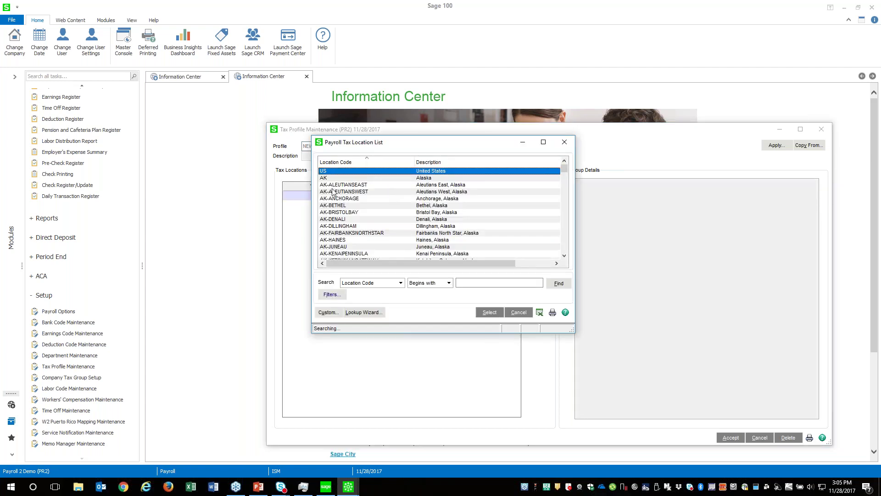
pyautogui.doubleClick(341, 193)
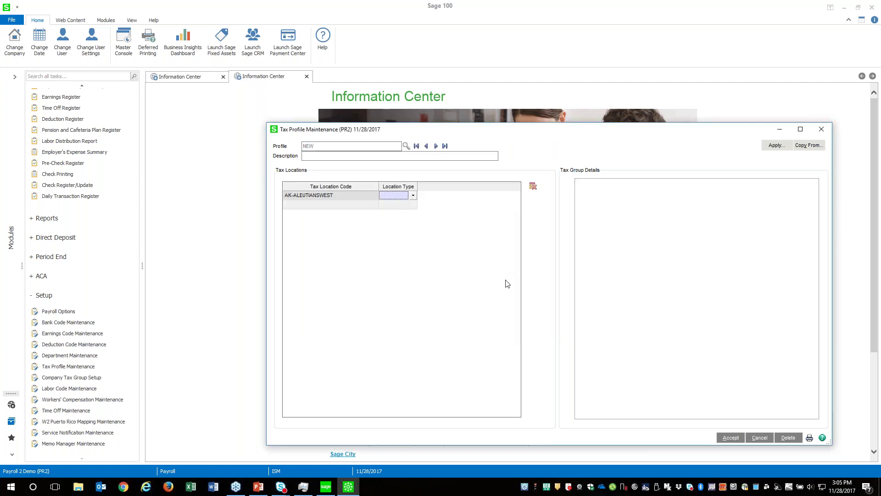
# Set the location type of AK-ALEUTIANSWEST to Work to generate its tax group details
pyautogui.click(413, 197)
pyautogui.click(394, 204)
pyautogui.press('Tab')
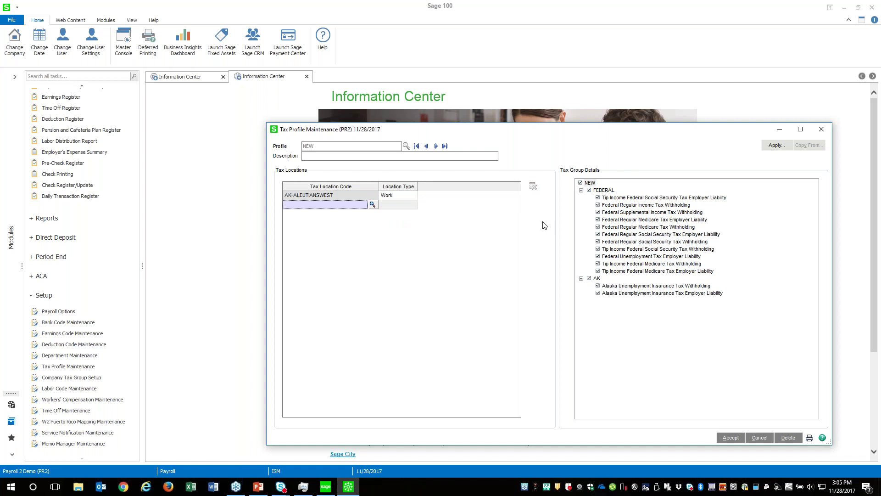
# Select the federal regular Medicare tax entries in the tax group details, and close Tax Profile Maintenance without saving
pyautogui.click(598, 220)
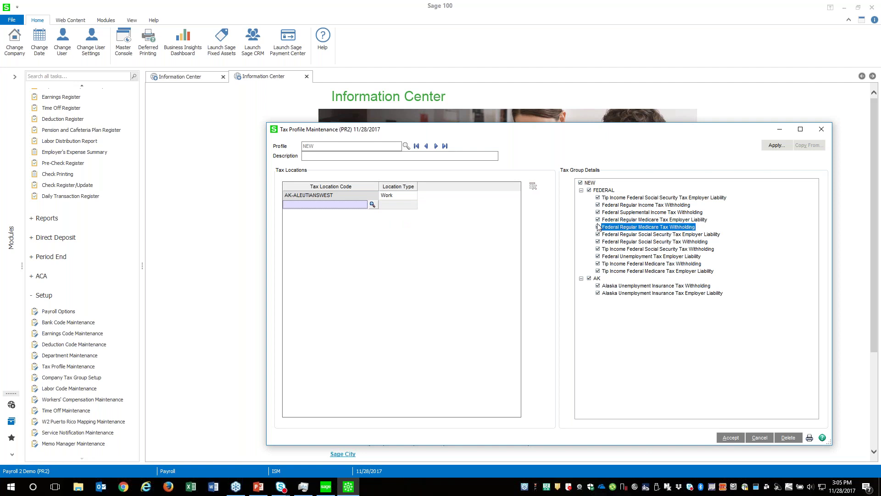
pyautogui.click(598, 227)
pyautogui.click(821, 130)
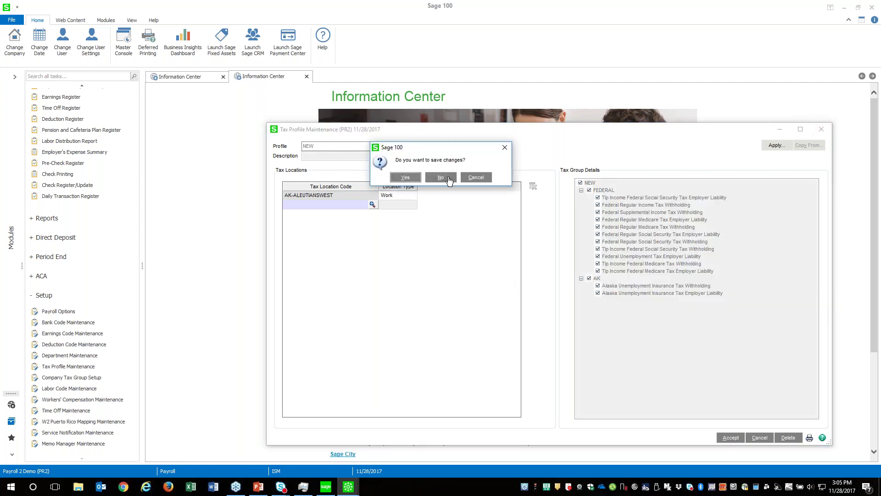
pyautogui.click(441, 178)
# View the Payroll Tax Calculation Engine entries in Service Notification Maintenance, close the window and switch to the PowerPoint presentation
pyautogui.click(74, 434)
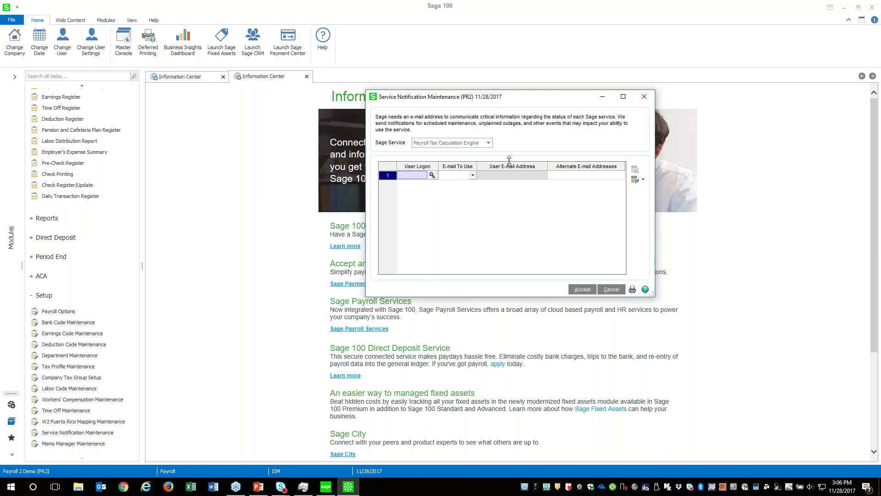
pyautogui.click(643, 97)
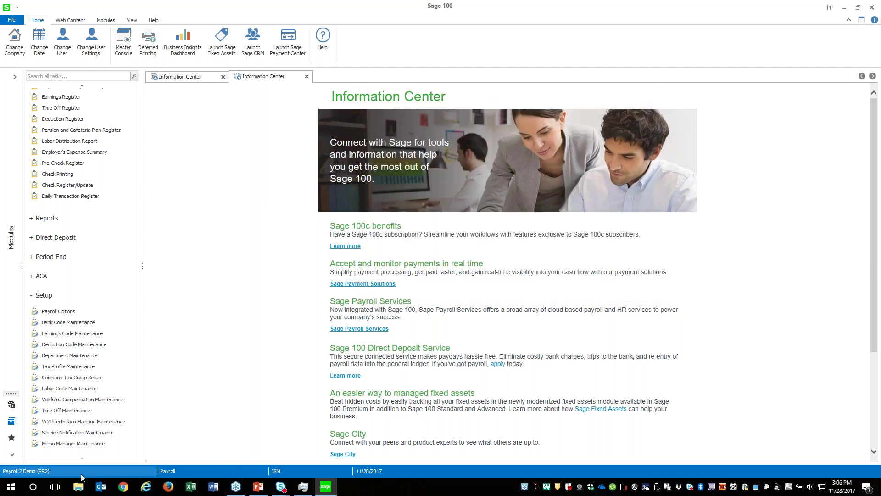
pyautogui.click(259, 487)
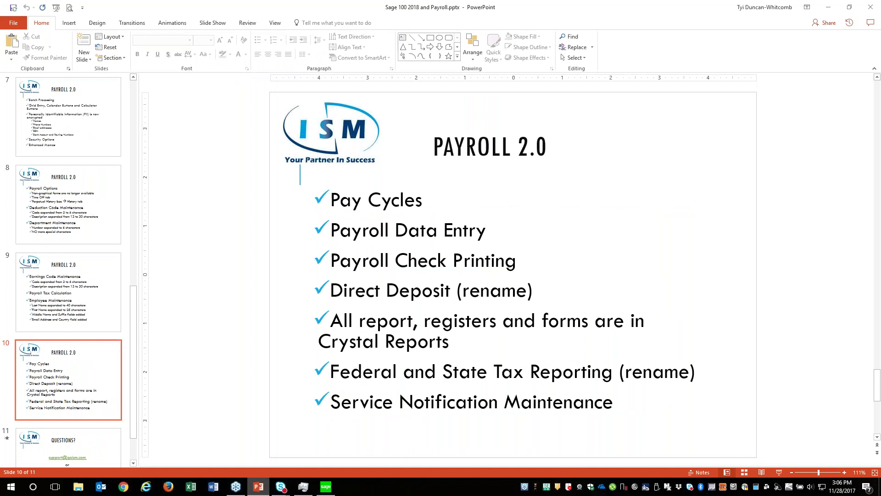